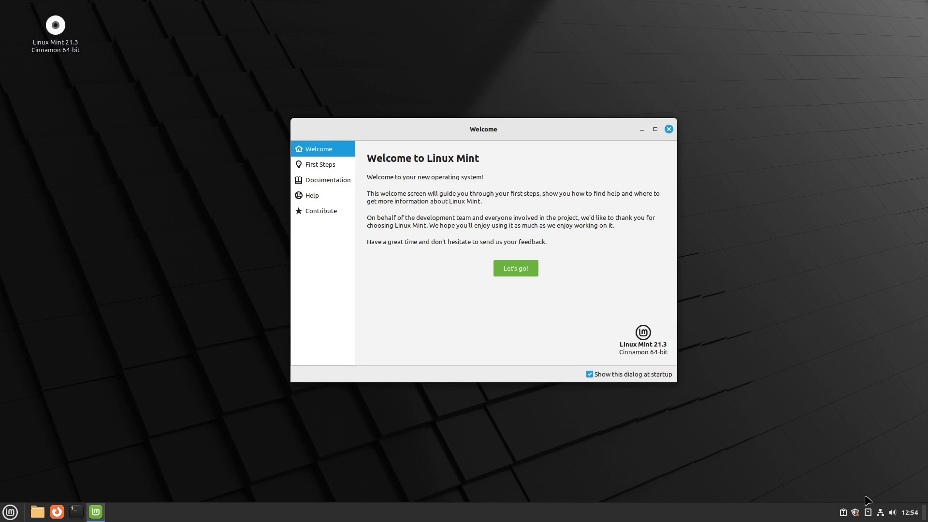
Search the application menu for 'inf' and launch System Info.
click(128, 201)
text(a)
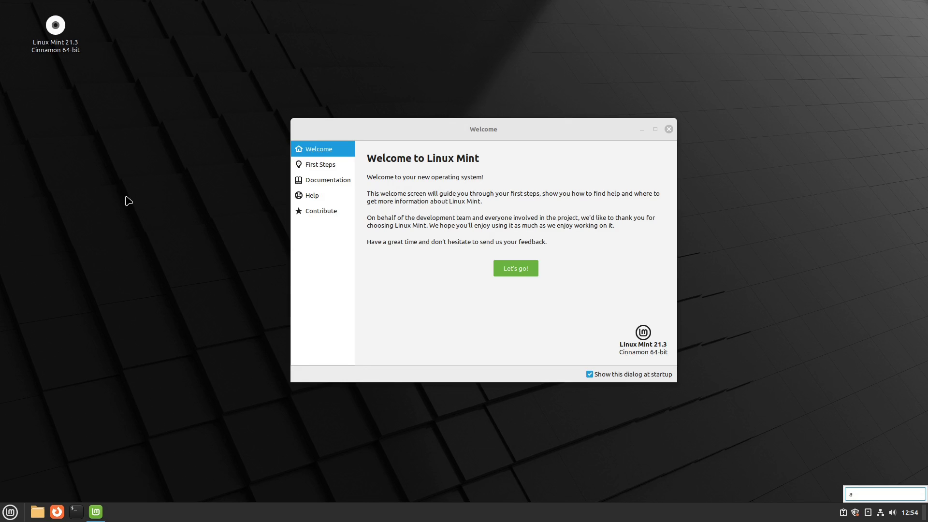
key(super)
text(ab)
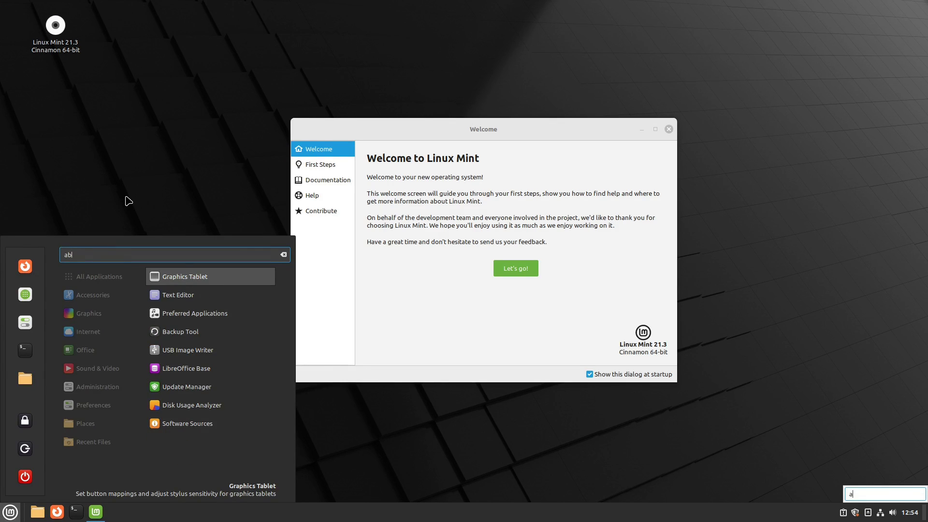
key(BackSpace)
key(BackSpace)
text(in)
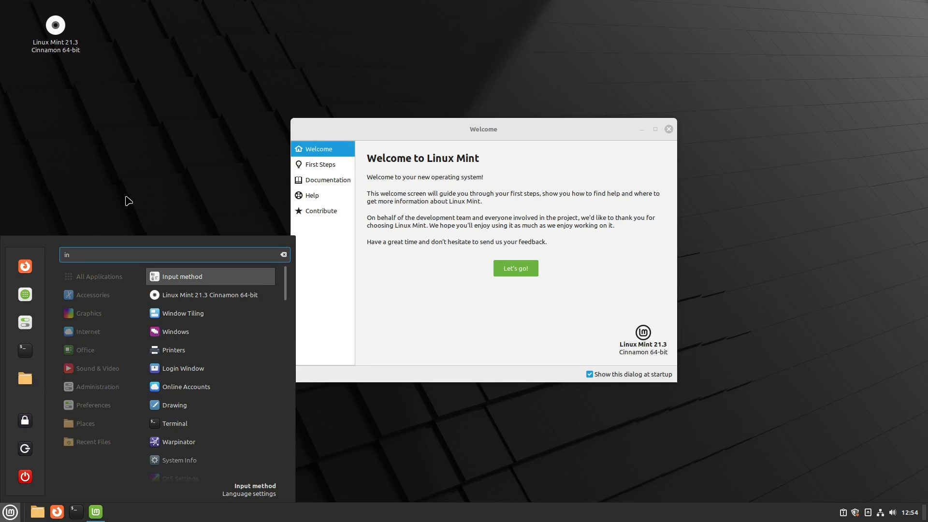
text(f)
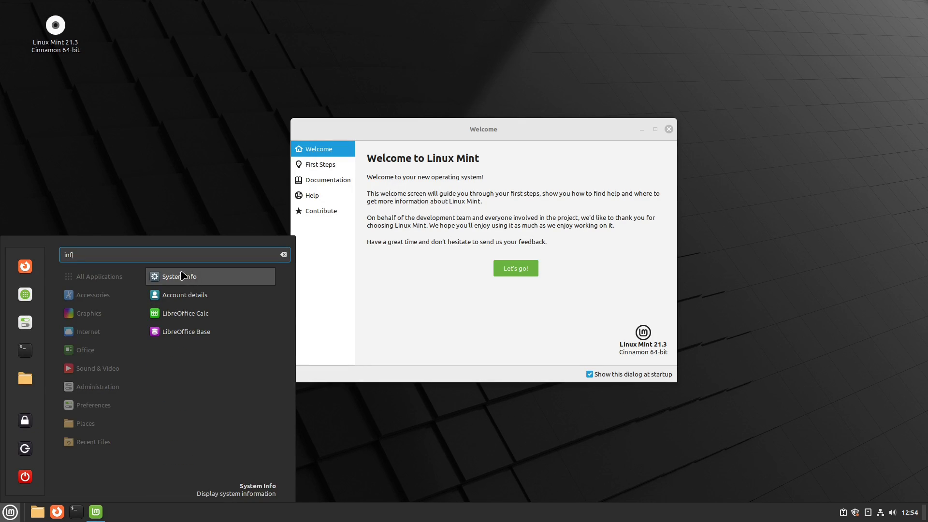
click(164, 276)
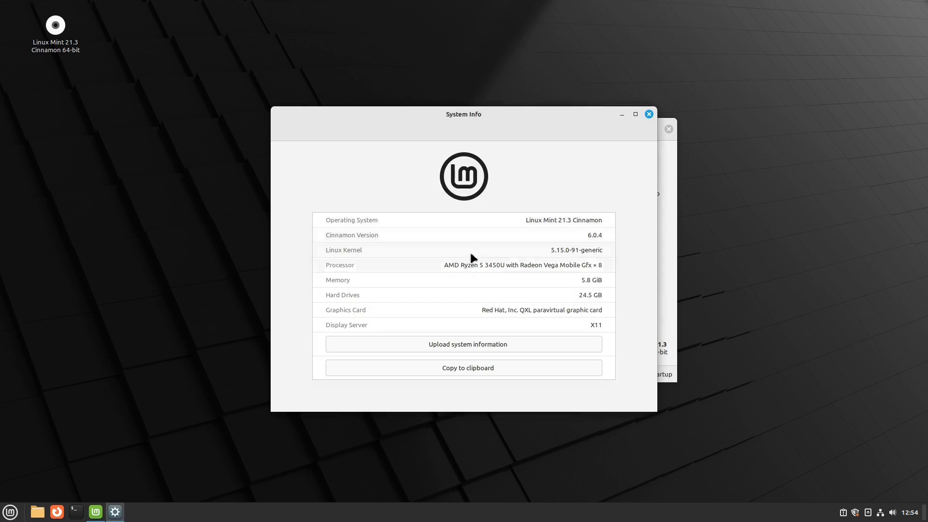
Select the Cinnamon version value 6.0.4 in System Info, then close it.
double_click(601, 235)
click(588, 235)
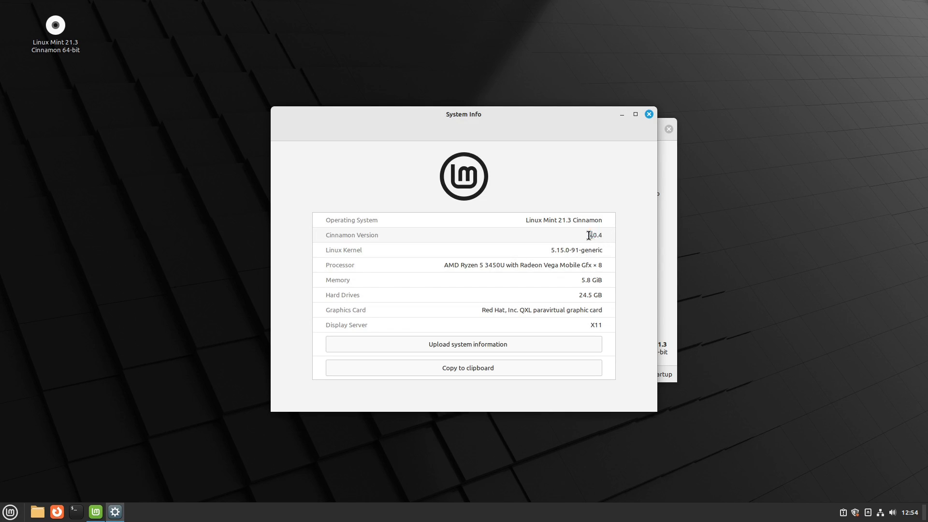
click(648, 114)
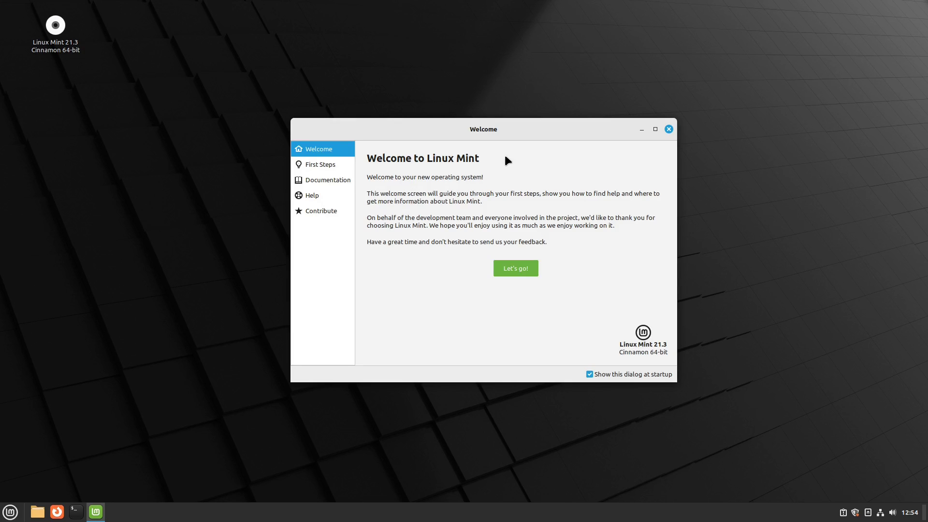
Show the Welcome window's First Steps page and scroll through its list and back.
click(323, 164)
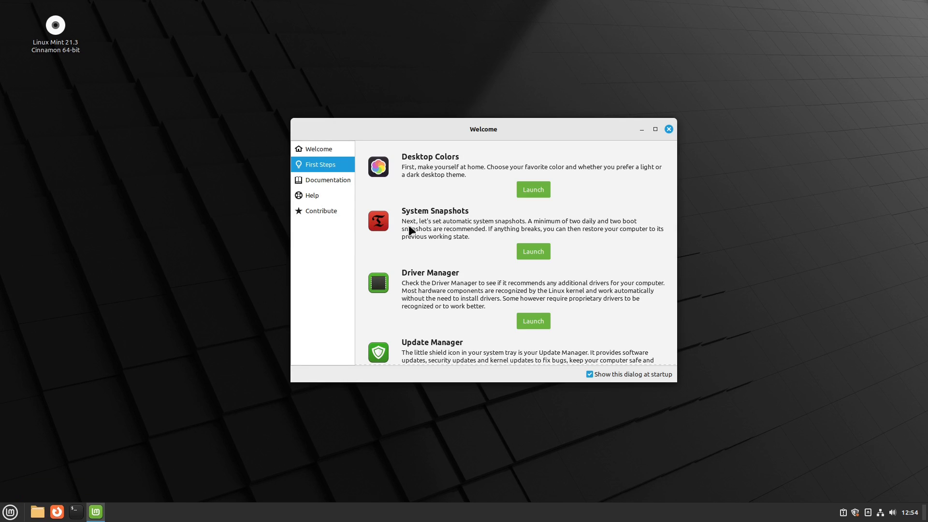
scroll(480, 305, down, 5)
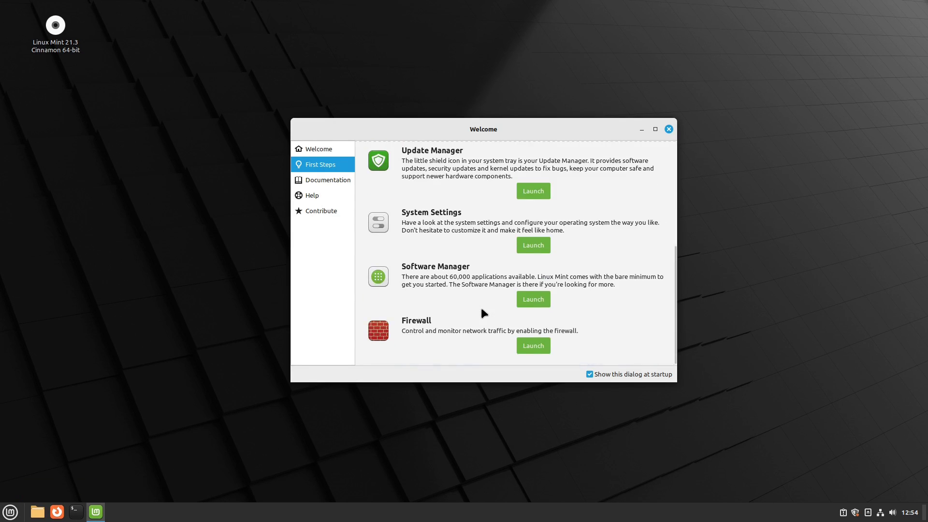
scroll(481, 307, up, 5)
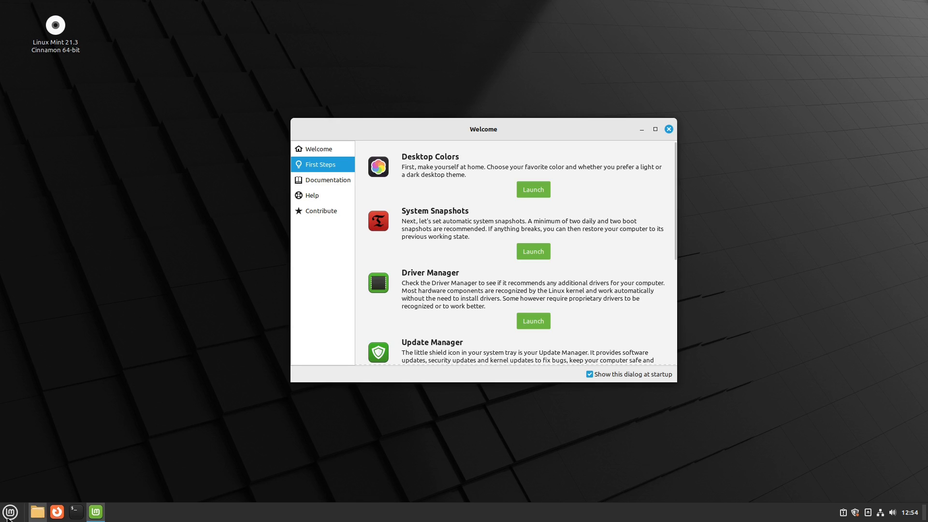
Minimize and restore the Welcome window from its taskbar button.
click(642, 128)
click(102, 515)
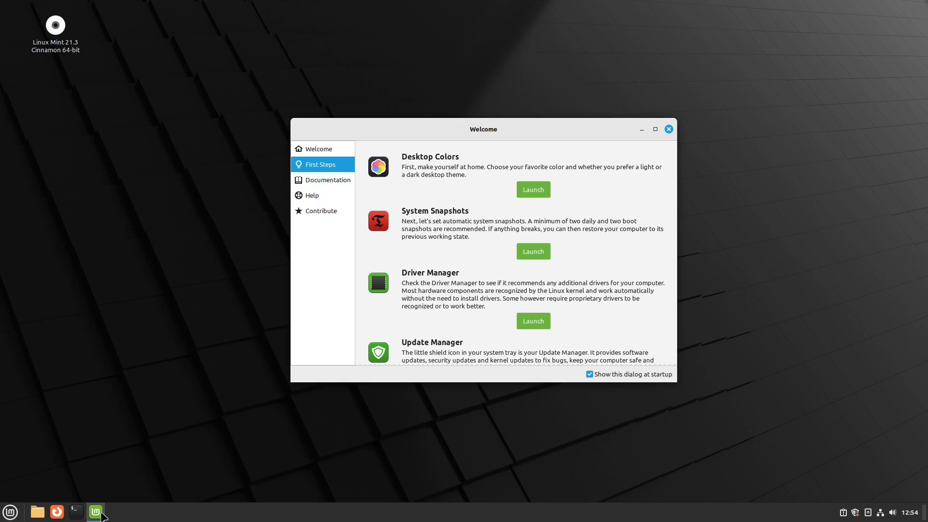
click(102, 515)
click(102, 515)
Launch Firefox from the panel, toggle it from the taskbar, and leave it minimized.
click(57, 511)
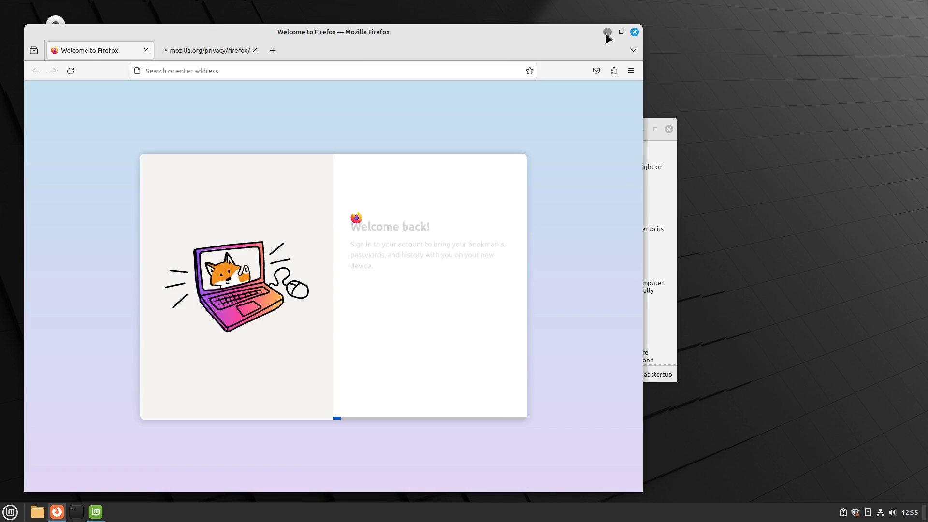
click(607, 32)
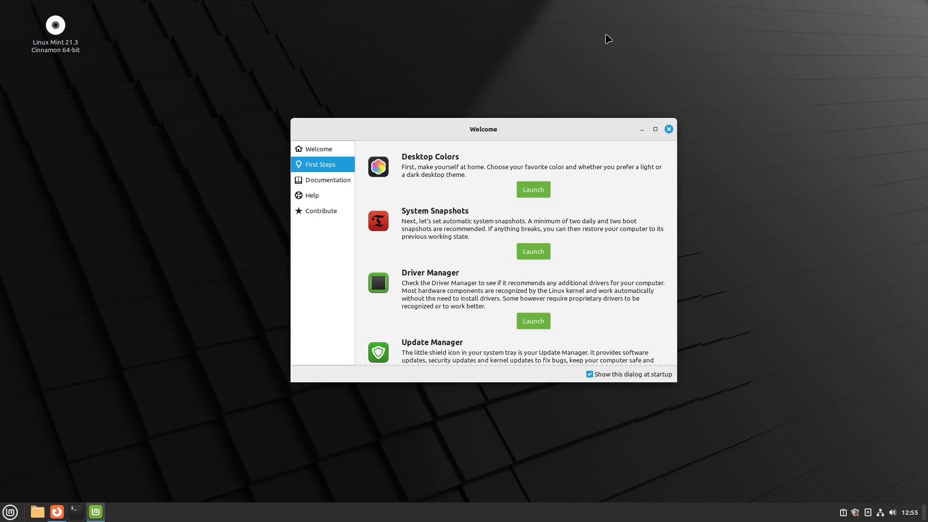
click(59, 514)
click(58, 514)
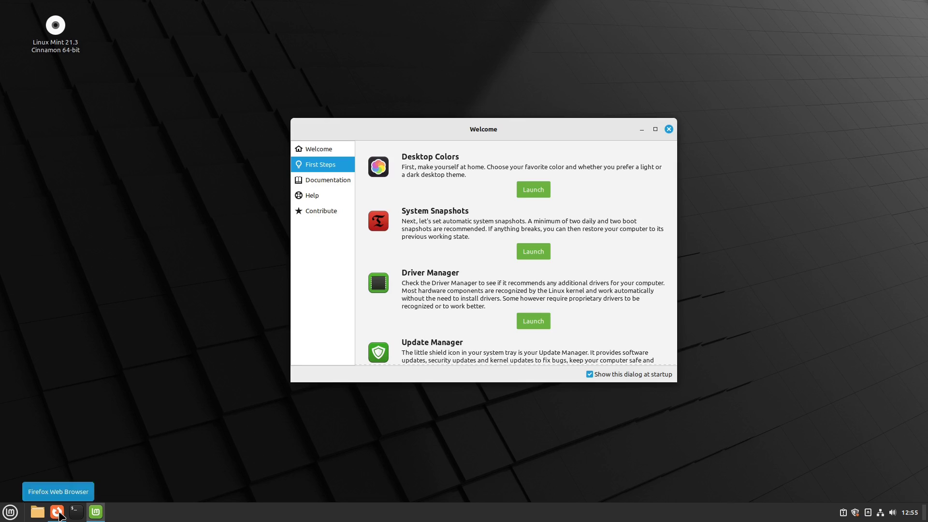
click(58, 514)
click(58, 514)
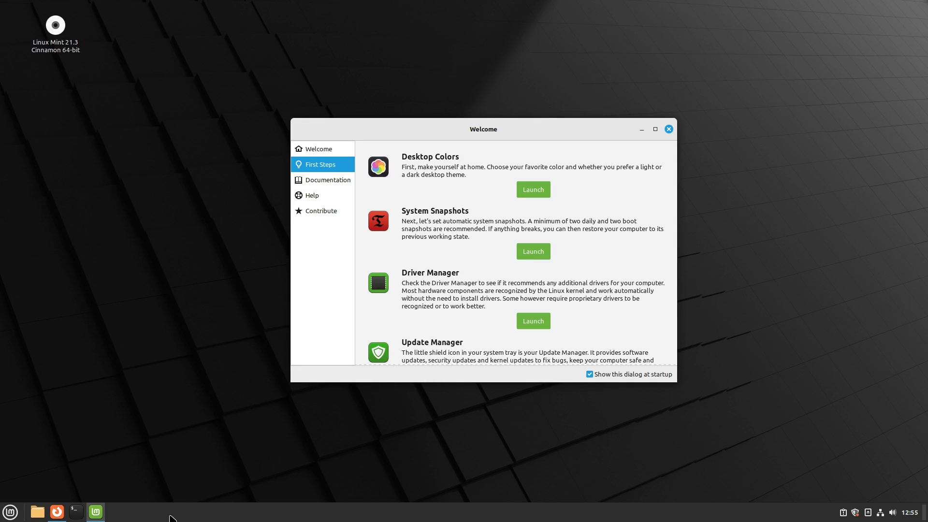
Add the Panel launchers applet to the panel from the Applets manager.
right_click(250, 512)
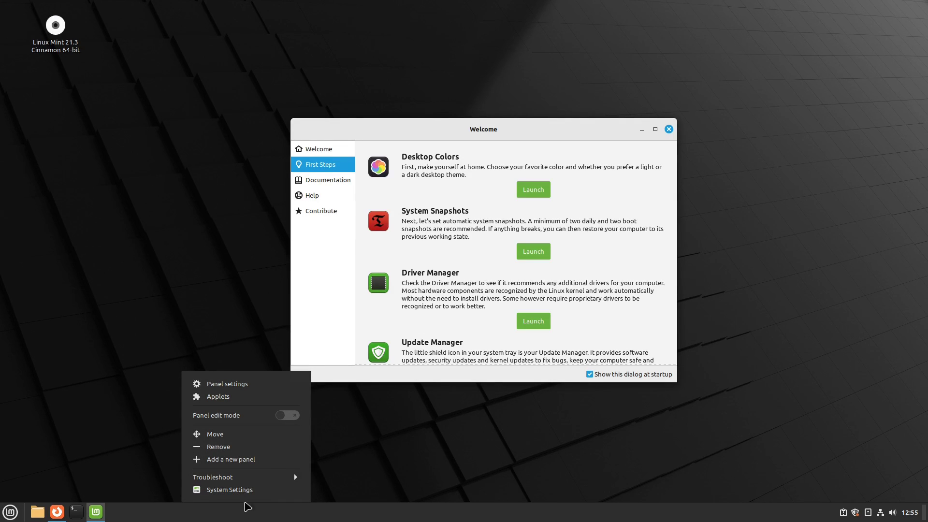
click(241, 401)
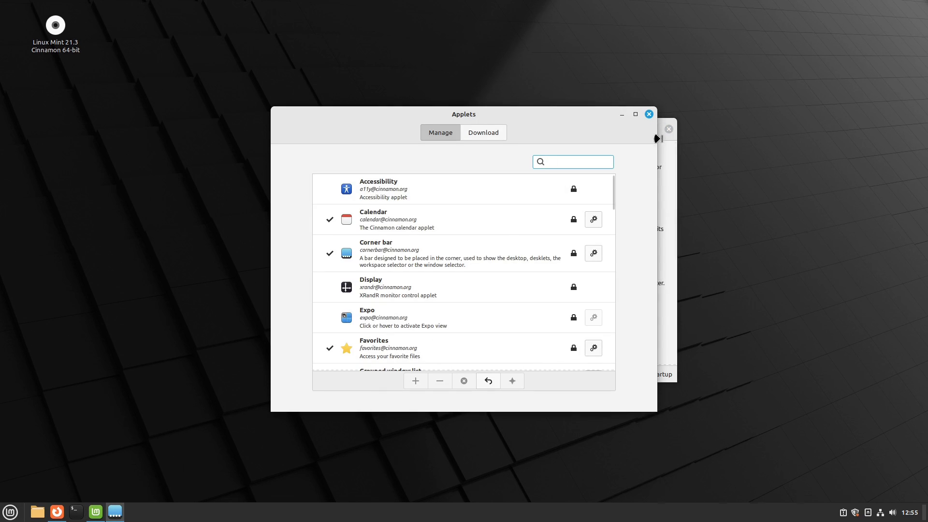
scroll(503, 236, down, 3)
scroll(499, 246, down, 15)
scroll(497, 245, down, 3)
scroll(506, 230, up, 6)
scroll(506, 230, up, 4)
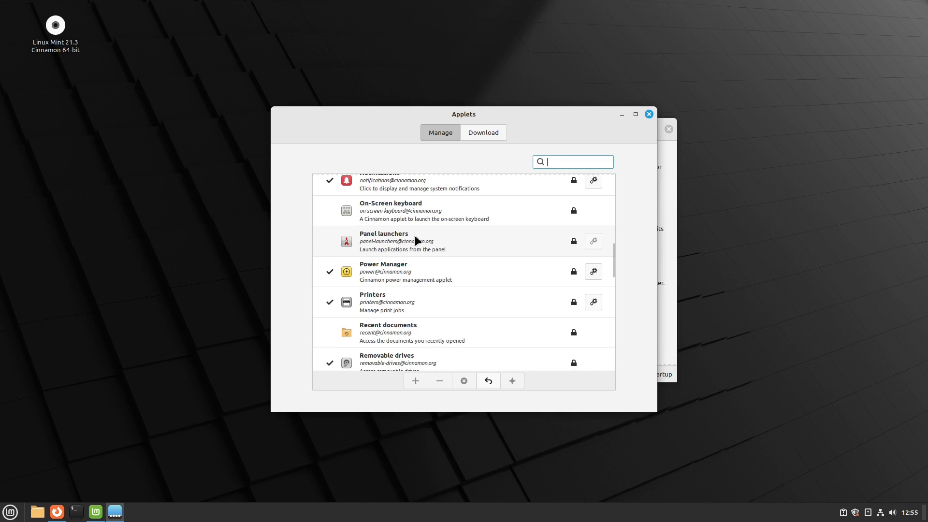
click(392, 239)
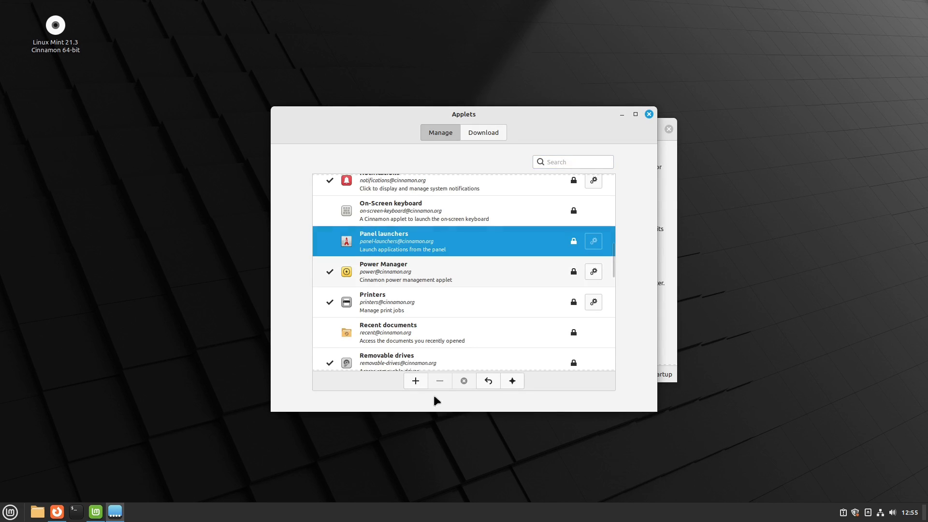
click(422, 380)
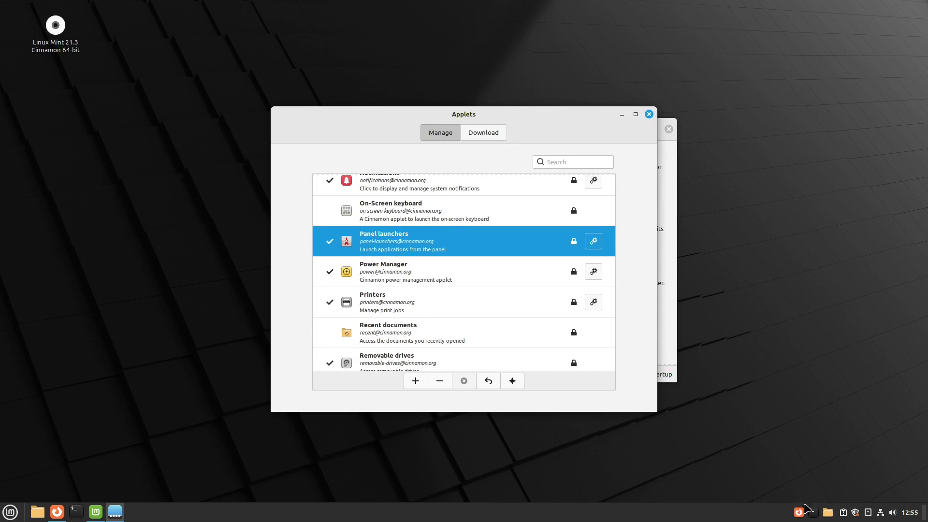
Turn on panel edit mode and drag the launcher icons to the panel's left end.
right_click(735, 511)
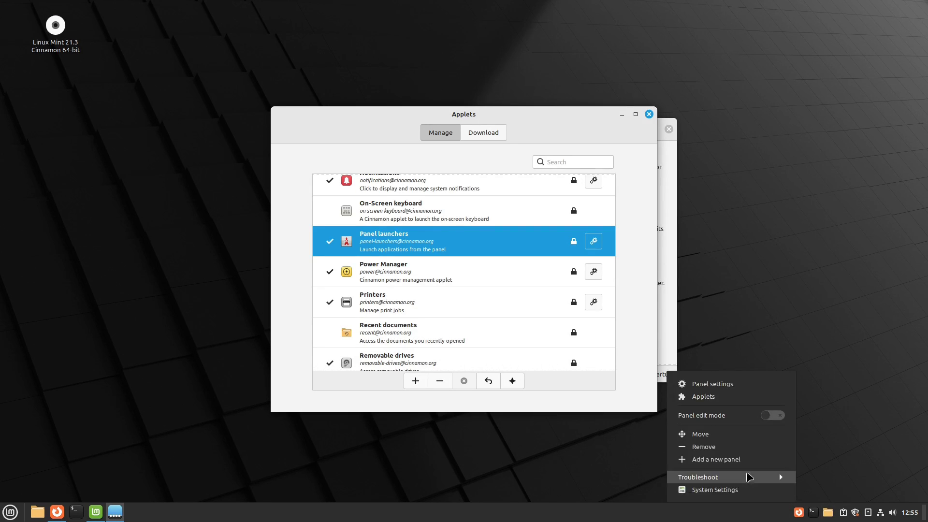
click(773, 416)
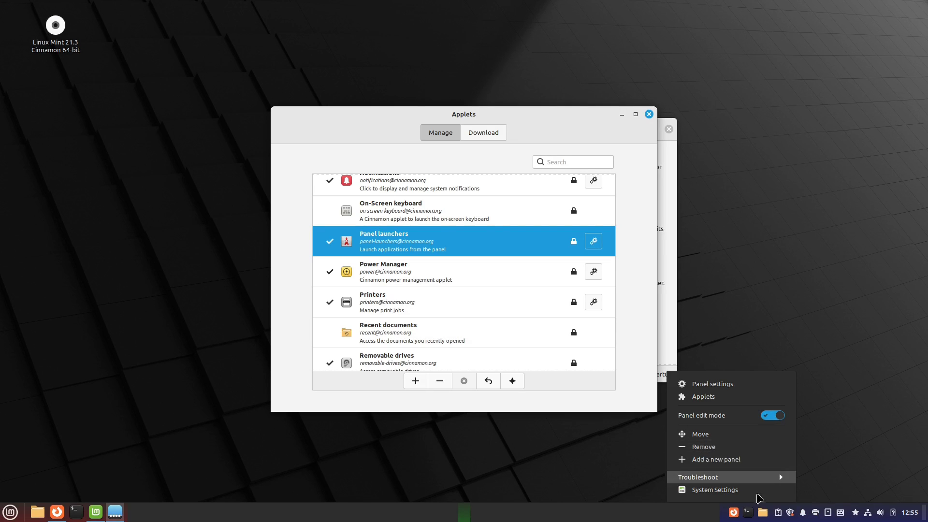
drag(744, 513, 39, 520)
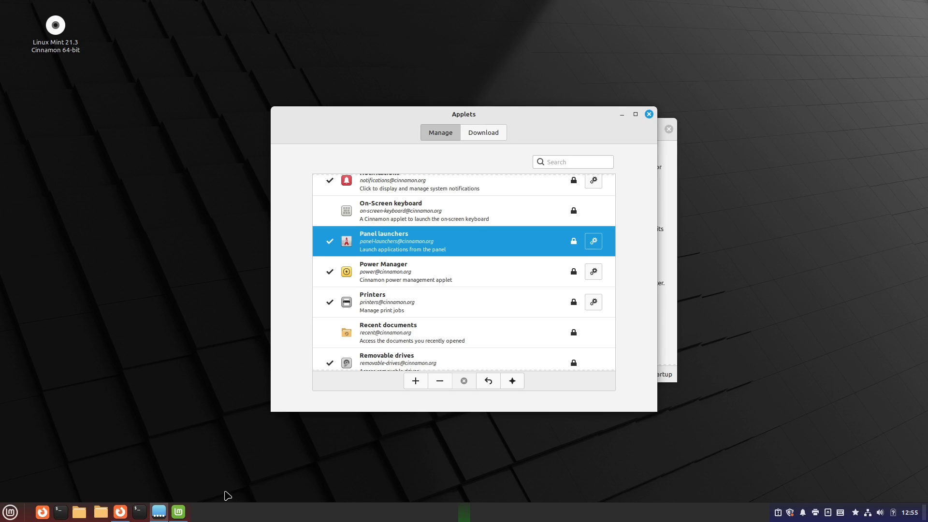
click(227, 468)
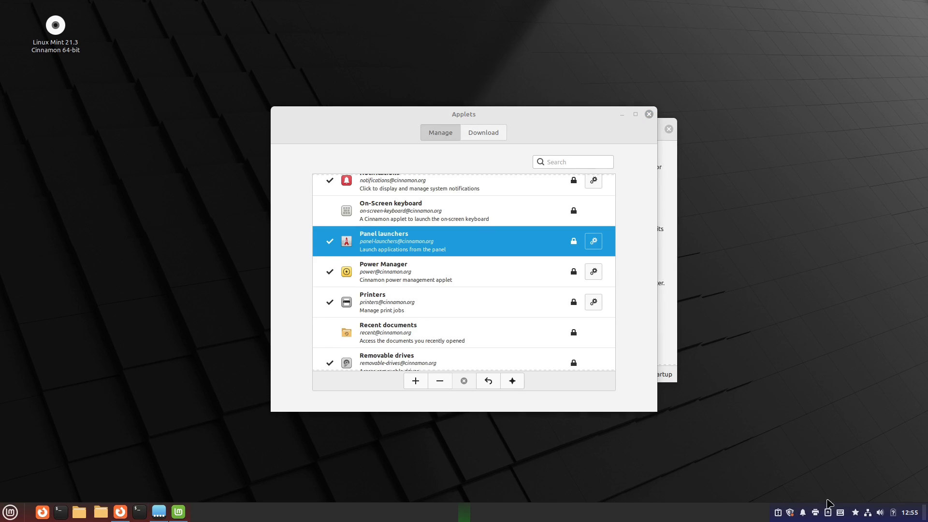
Close the Applets manager and turn panel edit mode off.
click(648, 114)
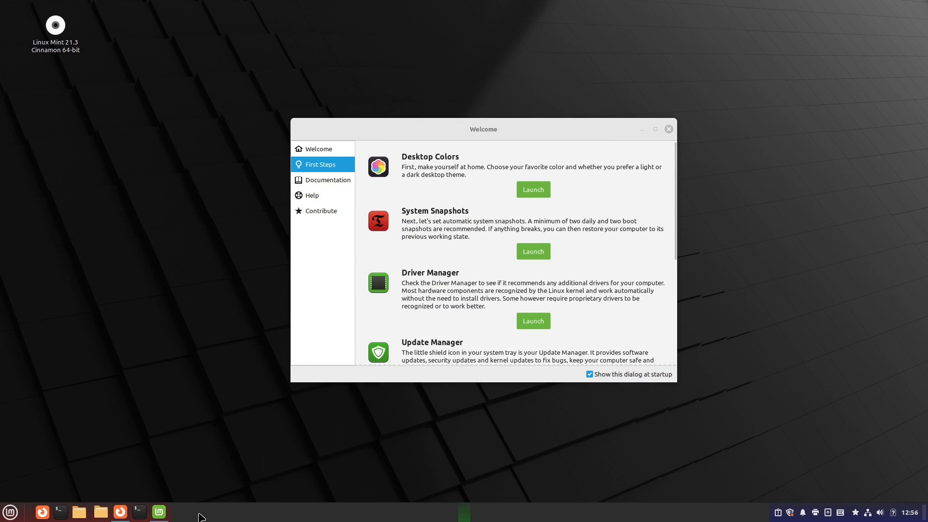
right_click(201, 515)
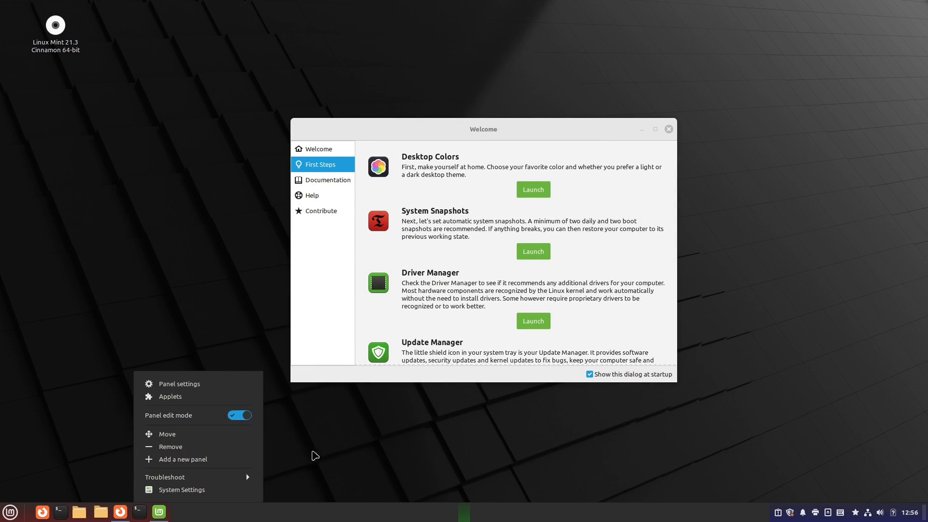
click(240, 414)
click(433, 480)
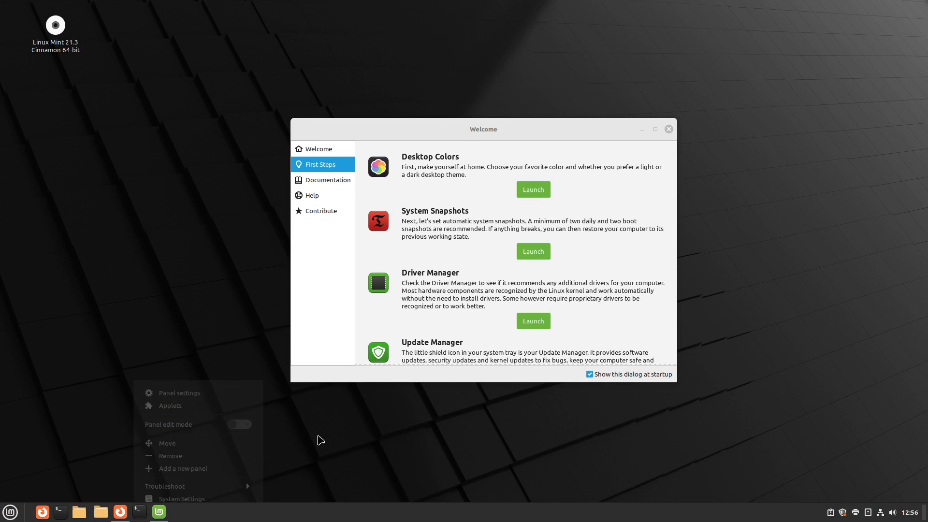
Minimize Firefox, launch three new Firefox windows, move the newest aside and close it.
click(118, 516)
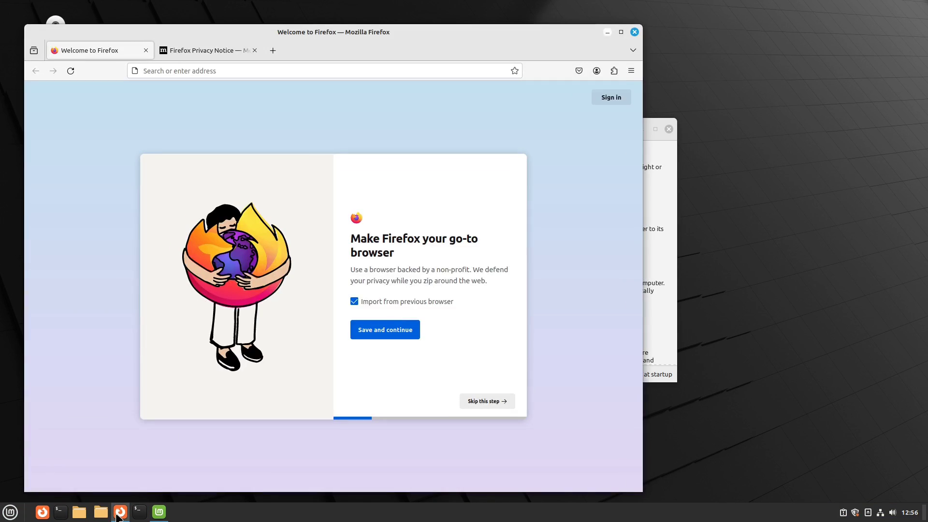
click(118, 516)
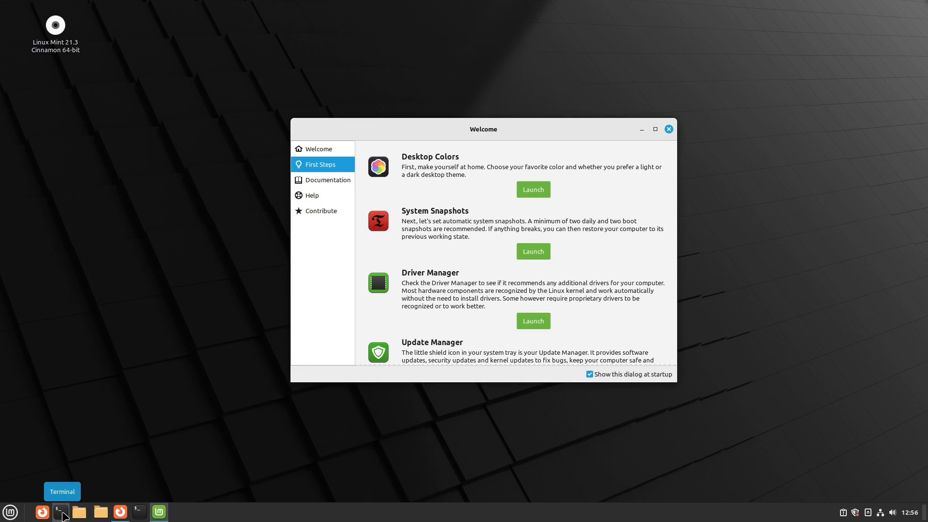
click(43, 512)
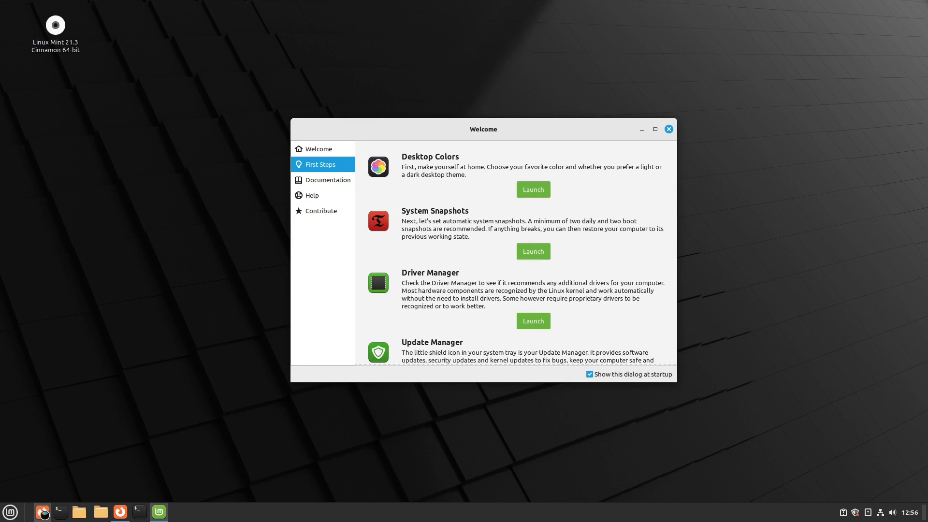
click(42, 511)
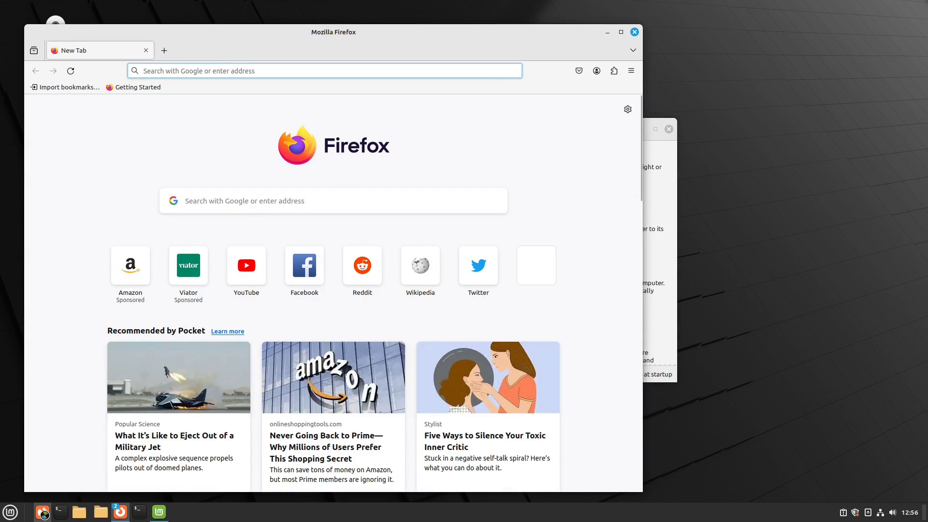
click(42, 512)
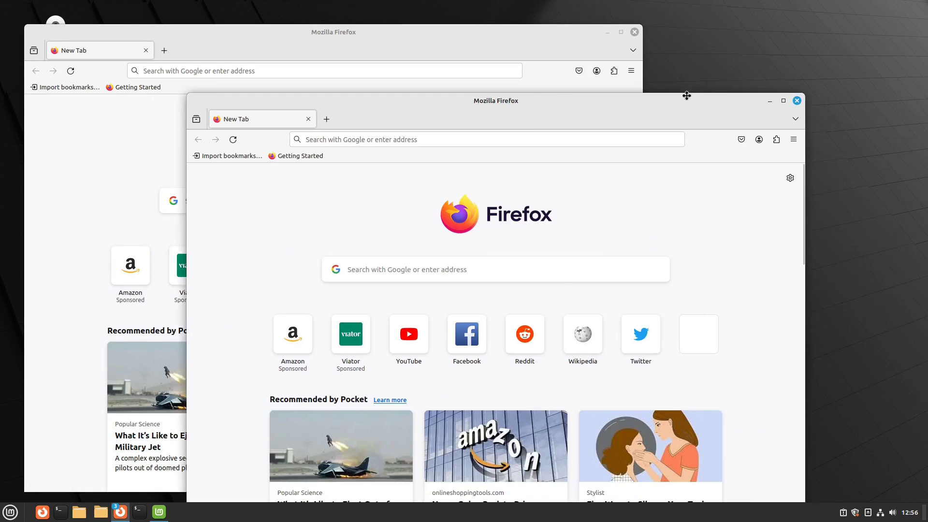
click(802, 114)
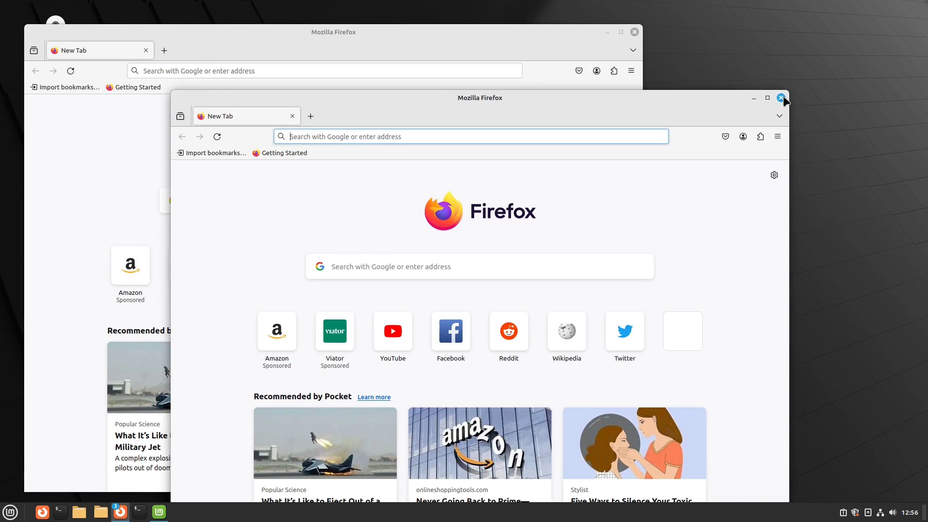
click(781, 98)
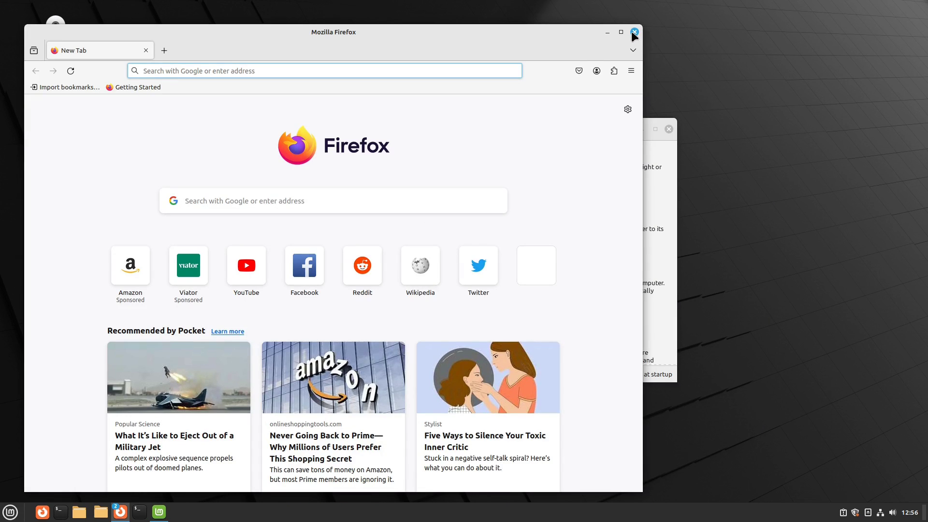
Close Firefox, pin Thunderbird Mail beside Files on the panel, then launch and close it.
click(634, 33)
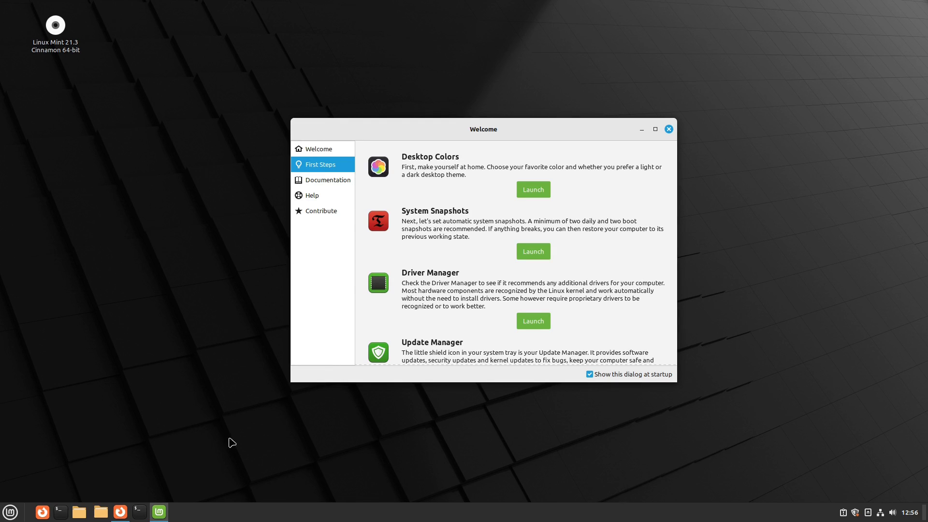
click(10, 513)
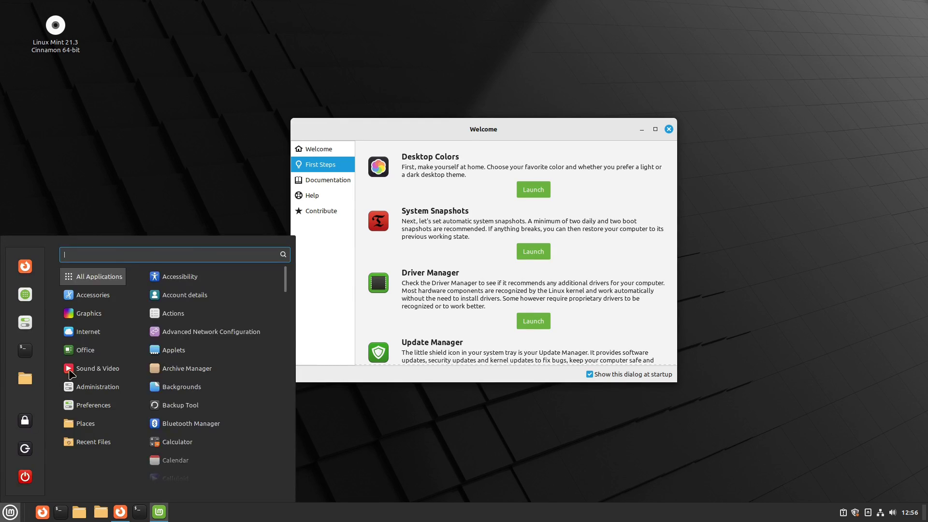
mouse_move(94, 331)
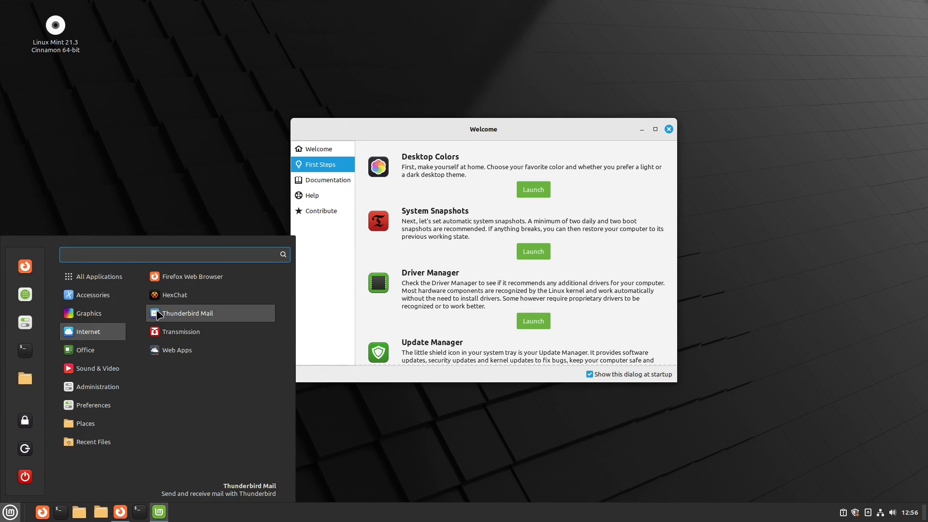
drag(158, 314, 97, 515)
click(401, 478)
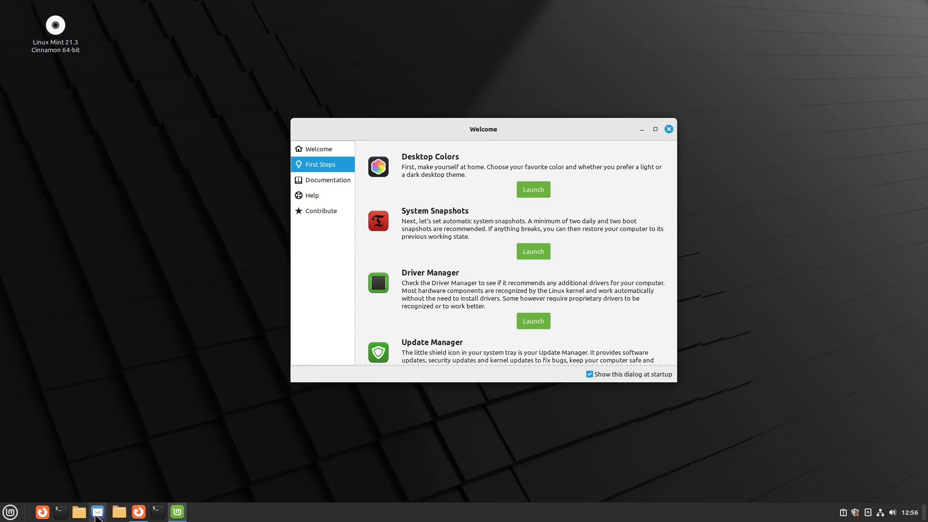
click(97, 513)
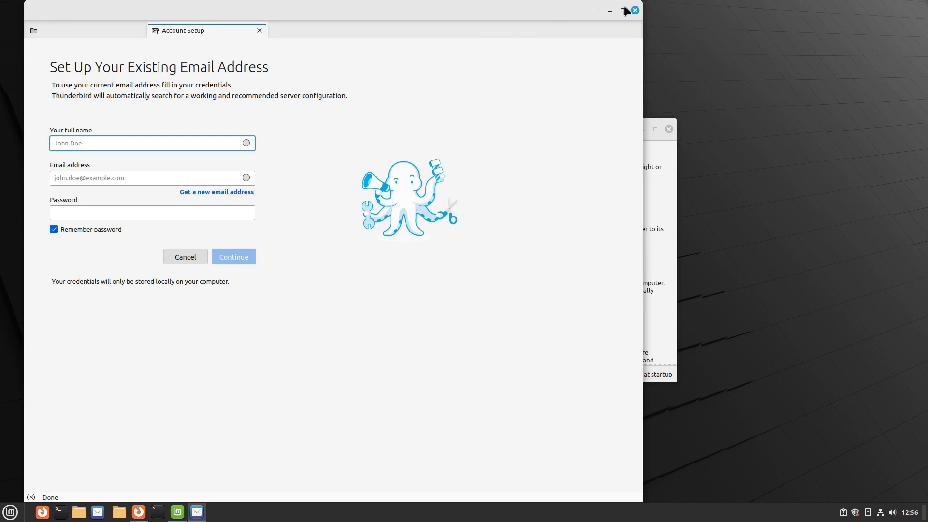
click(634, 10)
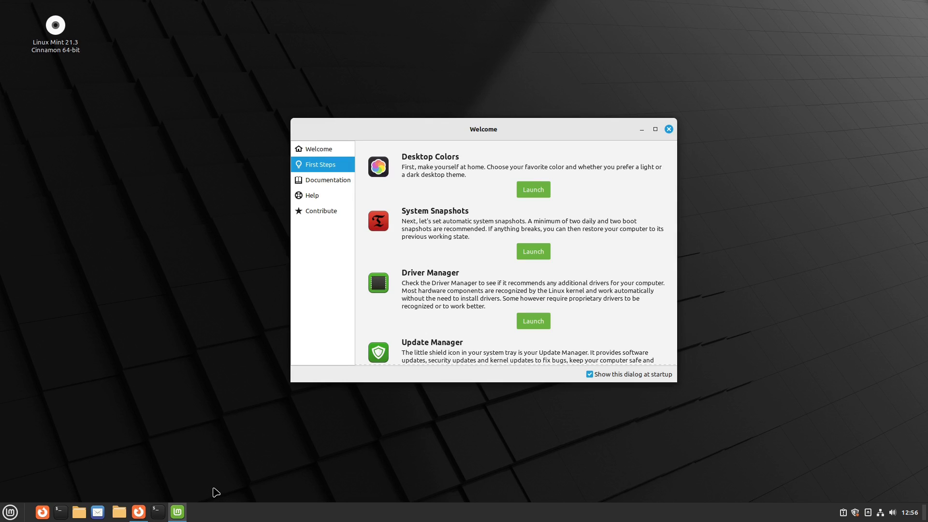
Open the window list's configuration and browse its Panel, Thumbnails and Context menu pages.
right_click(179, 514)
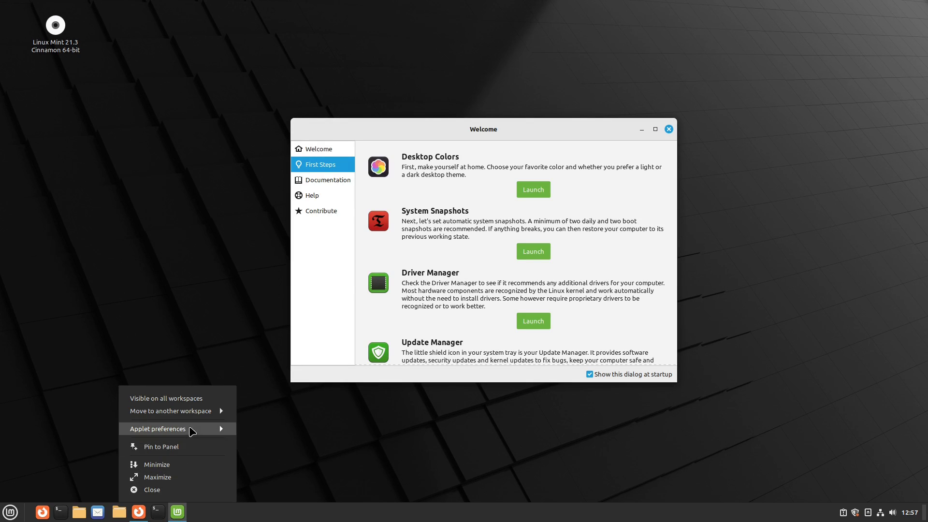
click(191, 430)
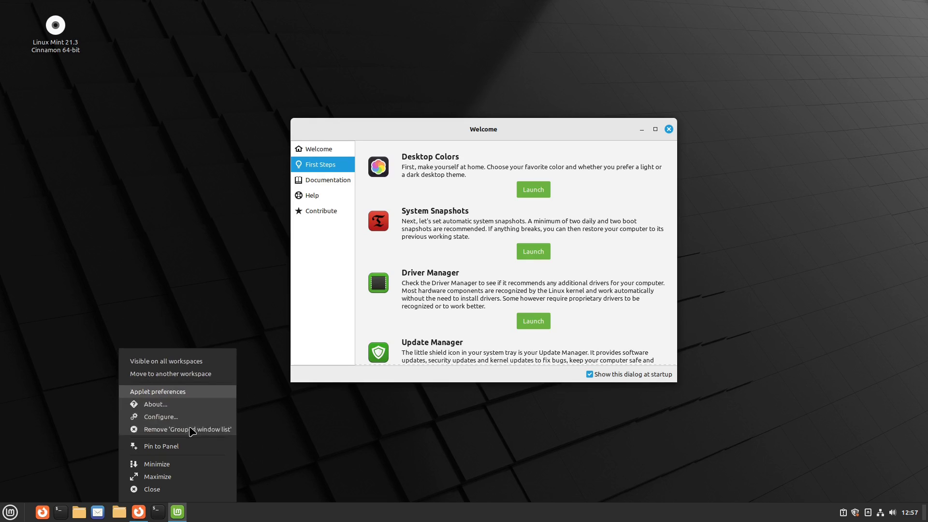
click(157, 416)
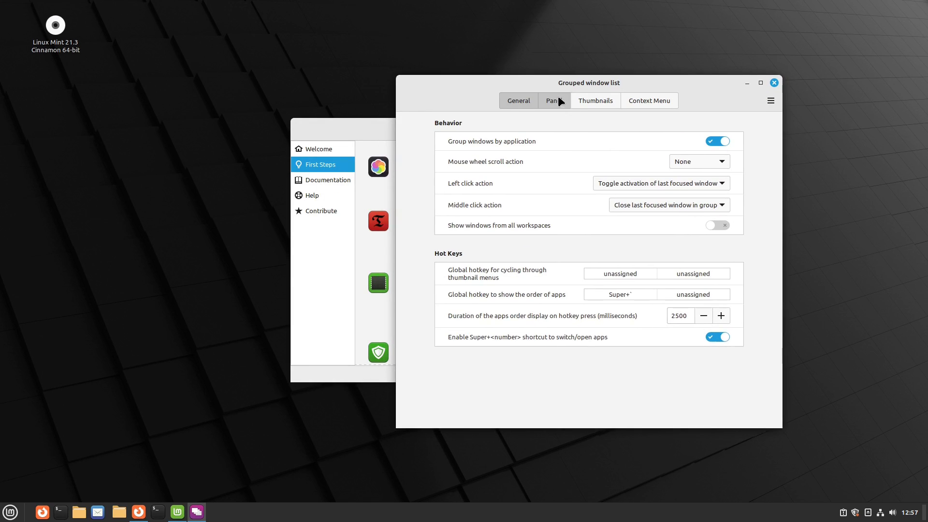
click(558, 101)
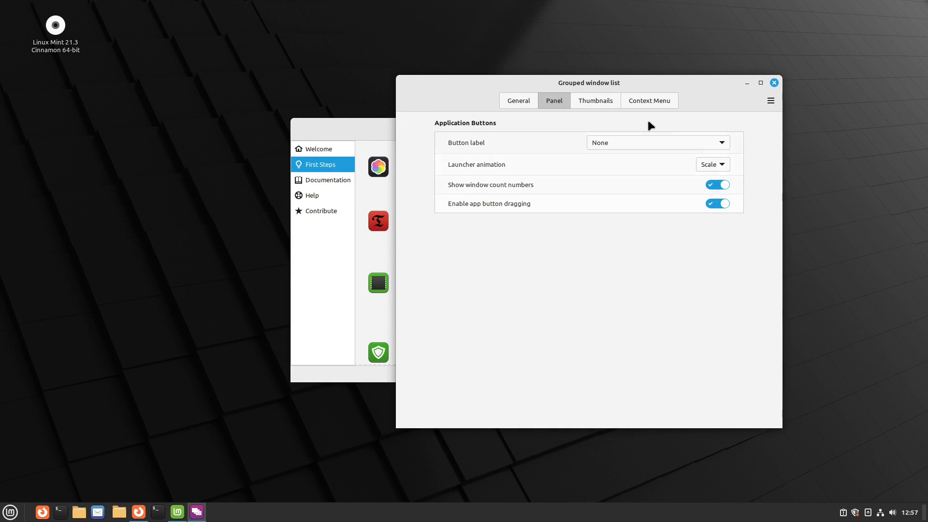
click(600, 103)
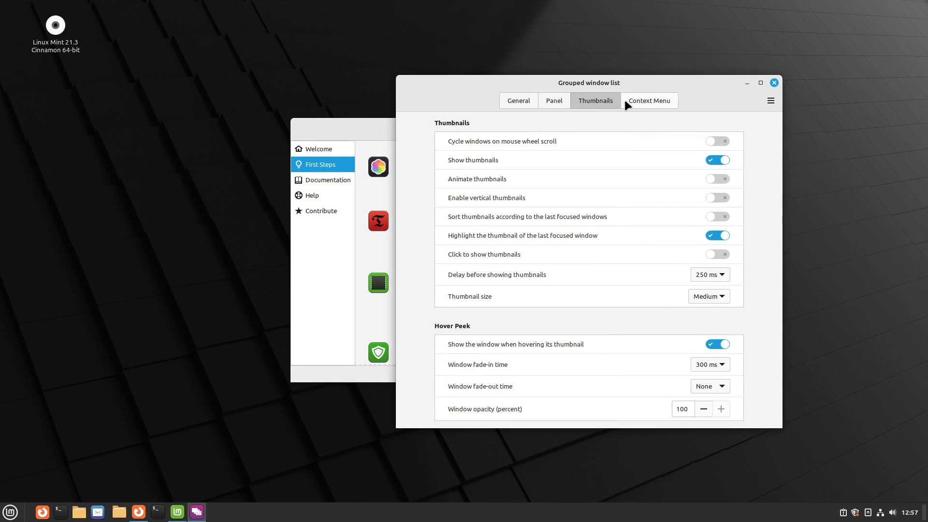
click(628, 102)
click(536, 103)
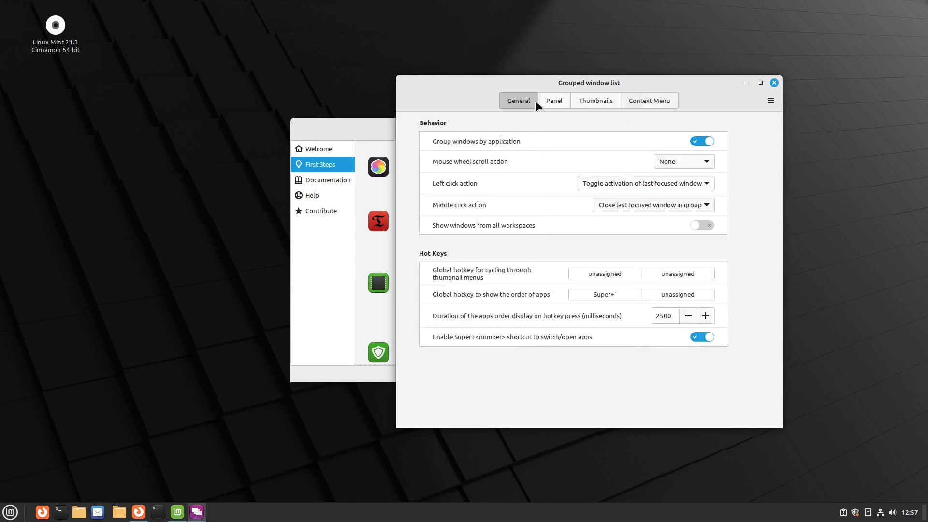
click(562, 100)
Set button labels to Application name, disable window count numbers, and reorder the Welcome button.
click(706, 146)
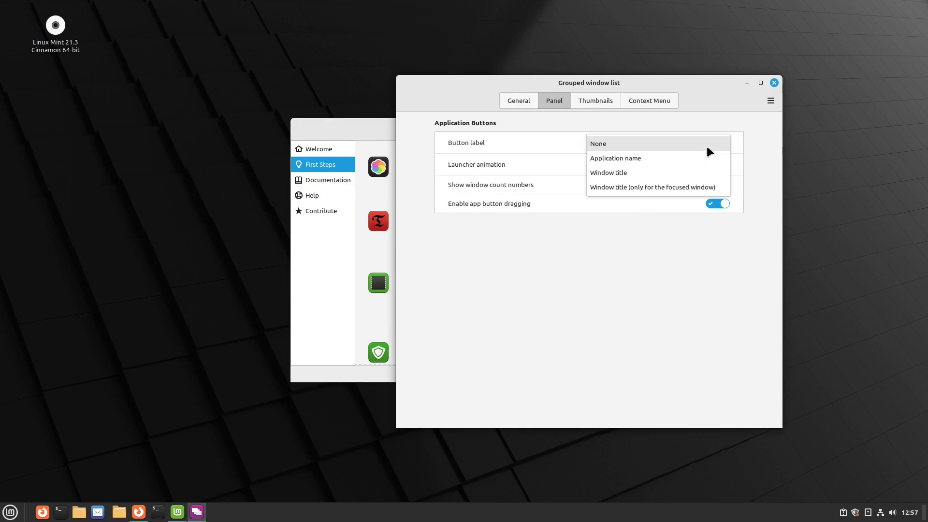
click(638, 159)
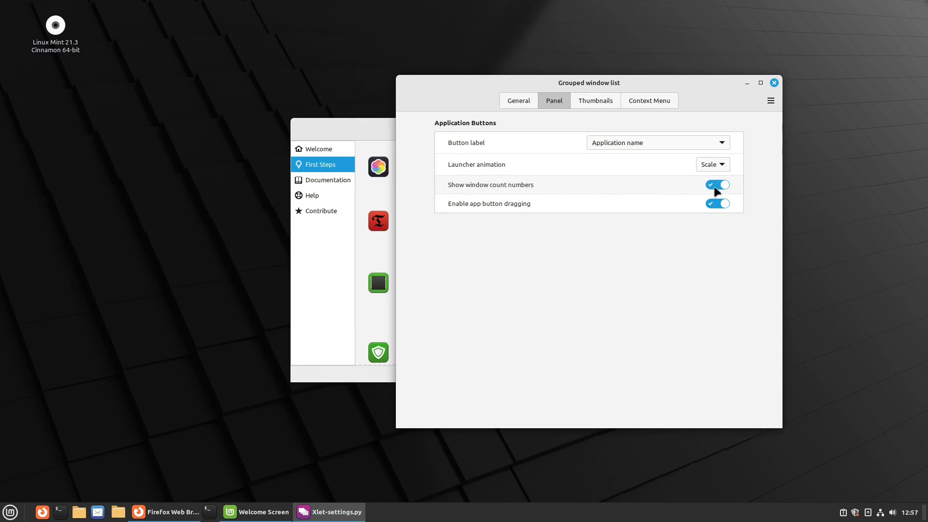
click(726, 180)
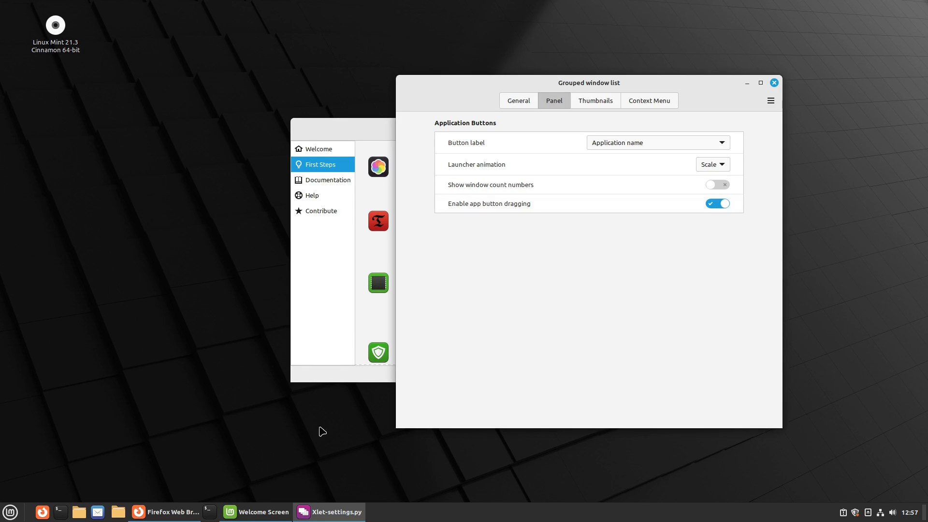
mouse_move(259, 511)
mouse_down()
mouse_move(333, 511)
mouse_move(251, 511)
mouse_up()
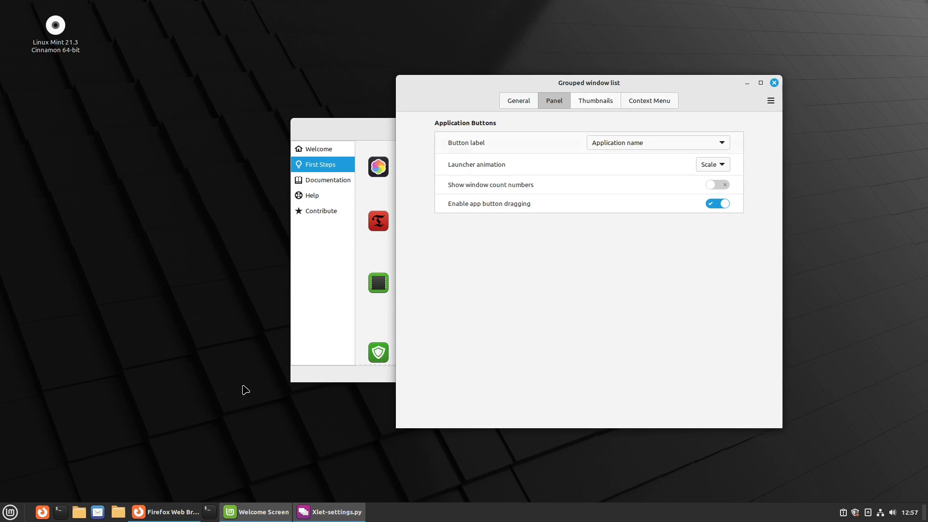
click(209, 512)
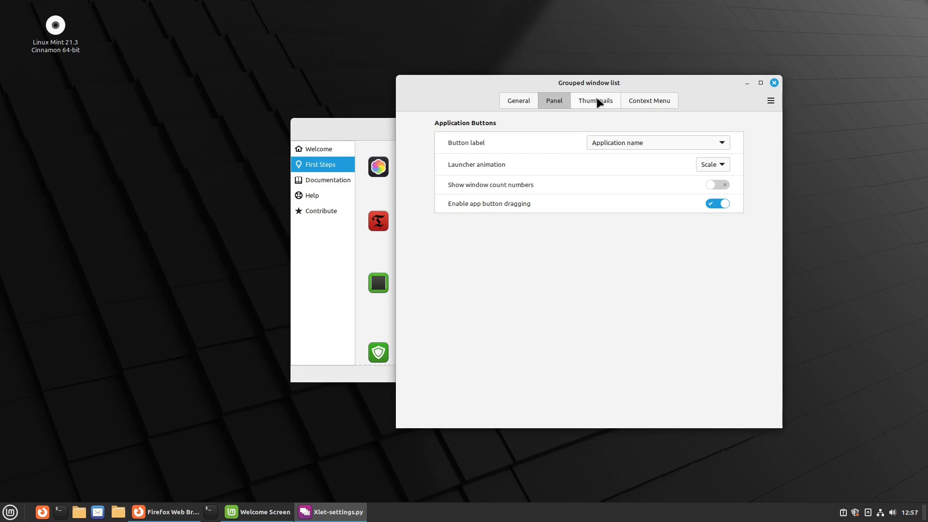
Turn off grouping windows by application in the General settings.
click(524, 95)
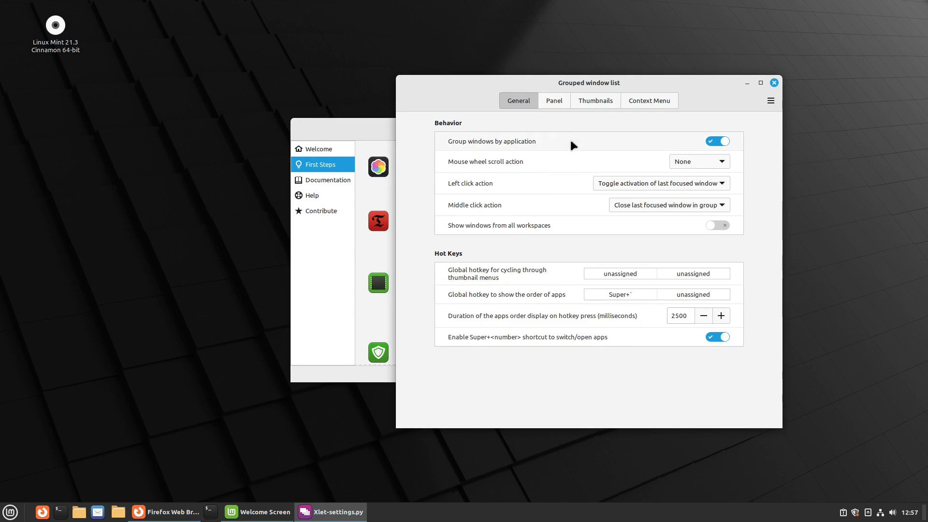
click(715, 141)
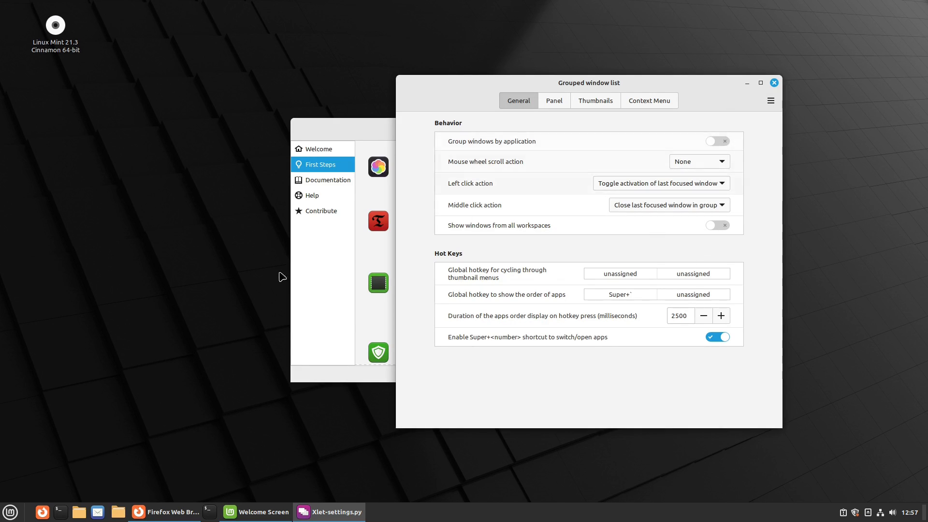
mouse_move(158, 515)
click(722, 183)
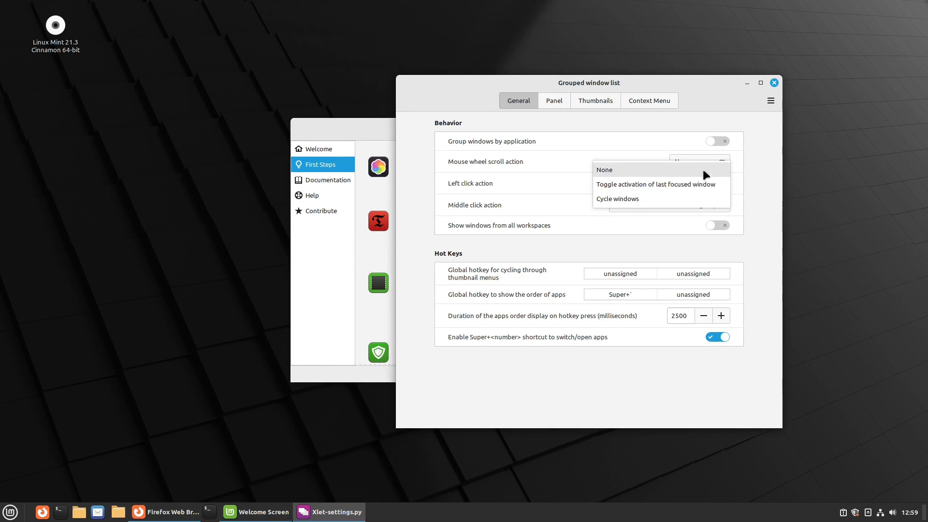
click(707, 183)
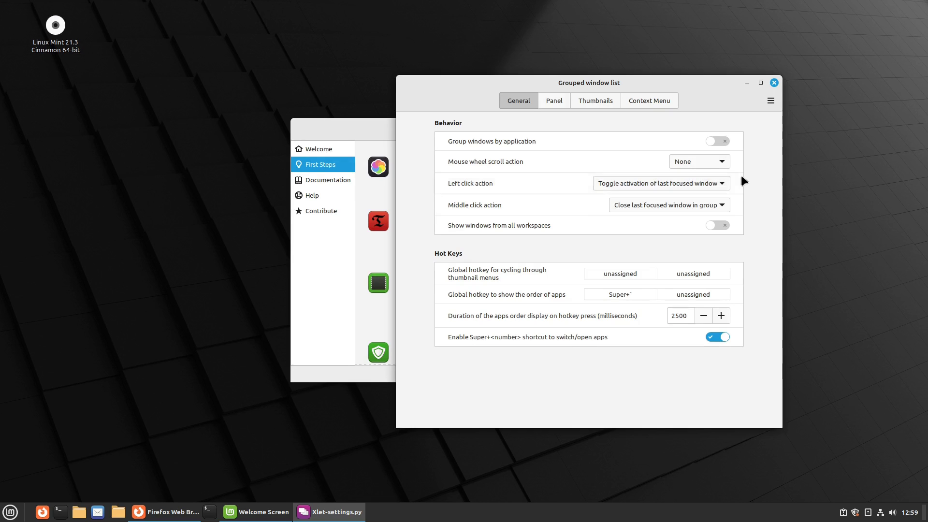
Minimize Firefox, set middle click to 'Close last focused window in group', and close settings.
click(170, 512)
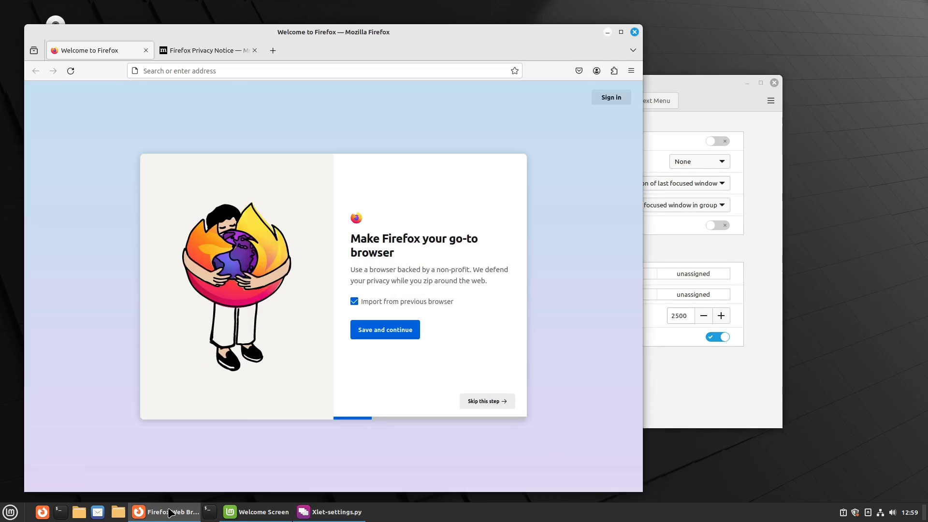
click(170, 512)
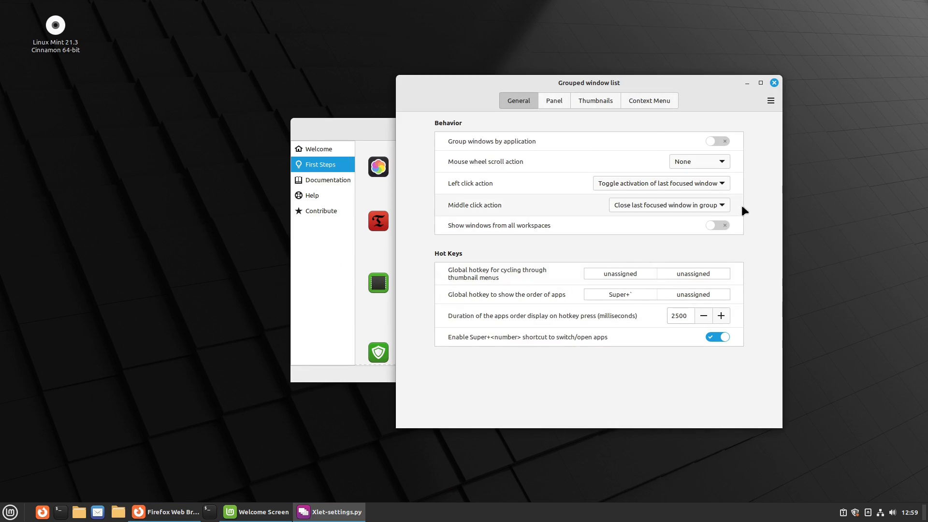
click(697, 204)
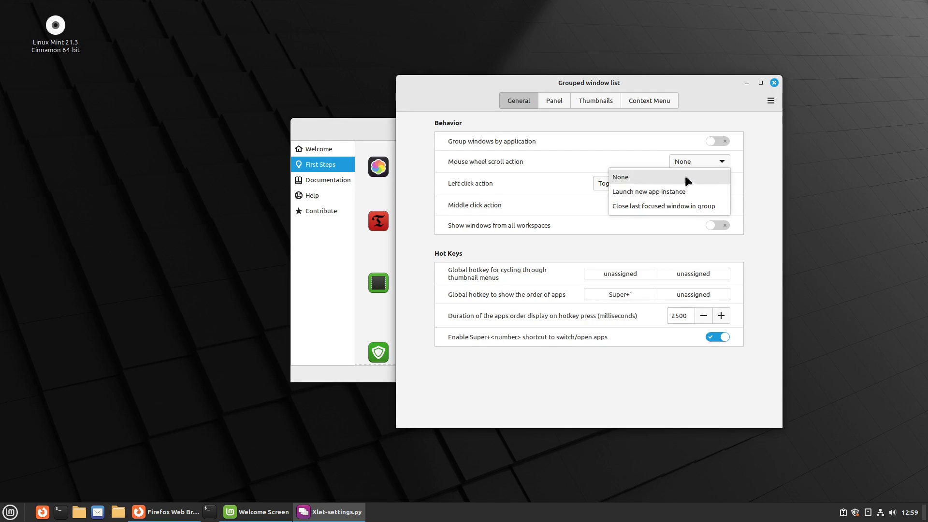
click(700, 205)
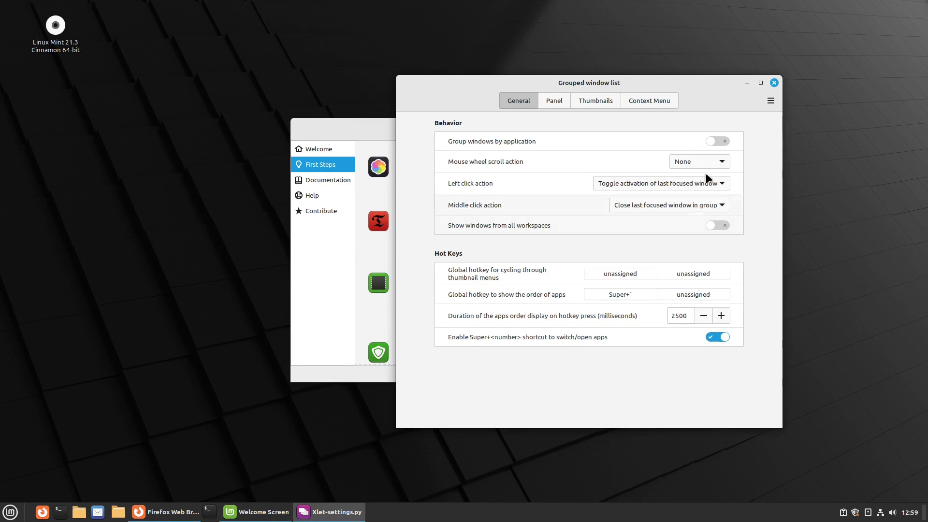
click(774, 82)
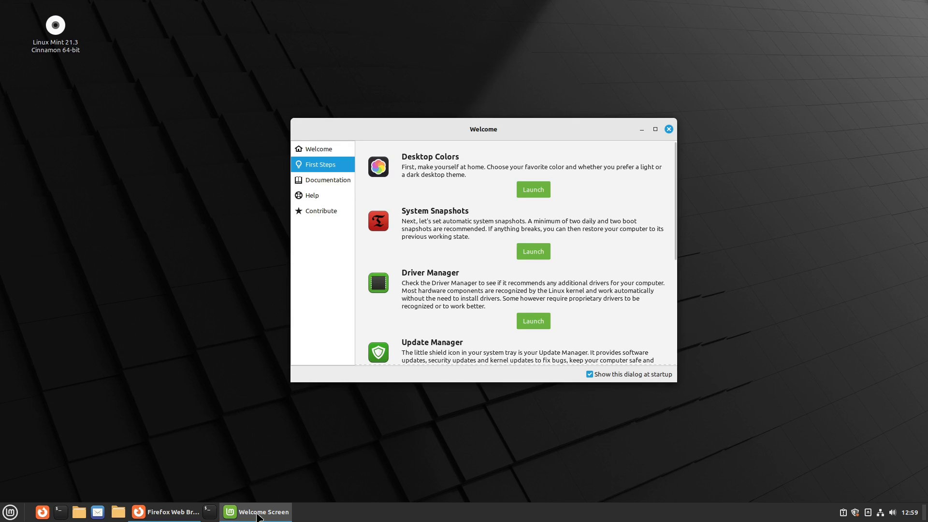
Unpin Terminal, Files and Firefox from the window list, then close the Welcome window.
right_click(209, 513)
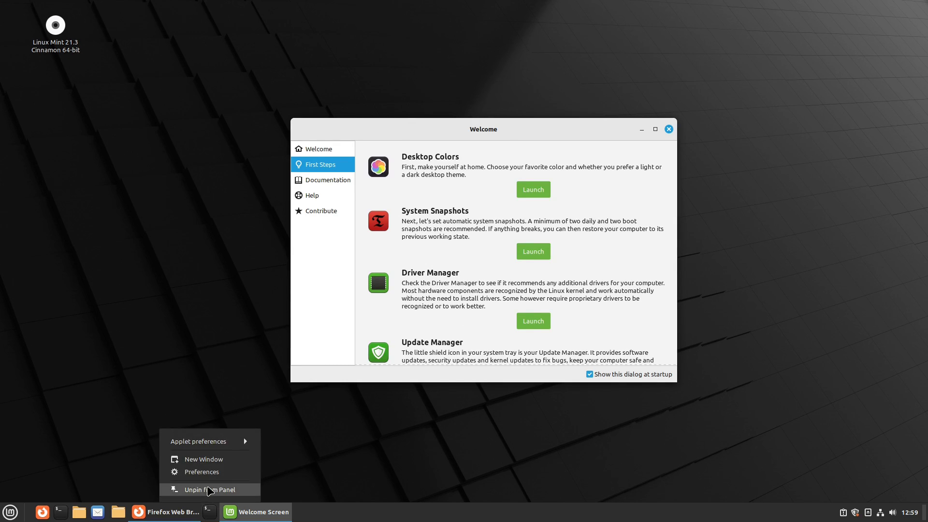
click(205, 490)
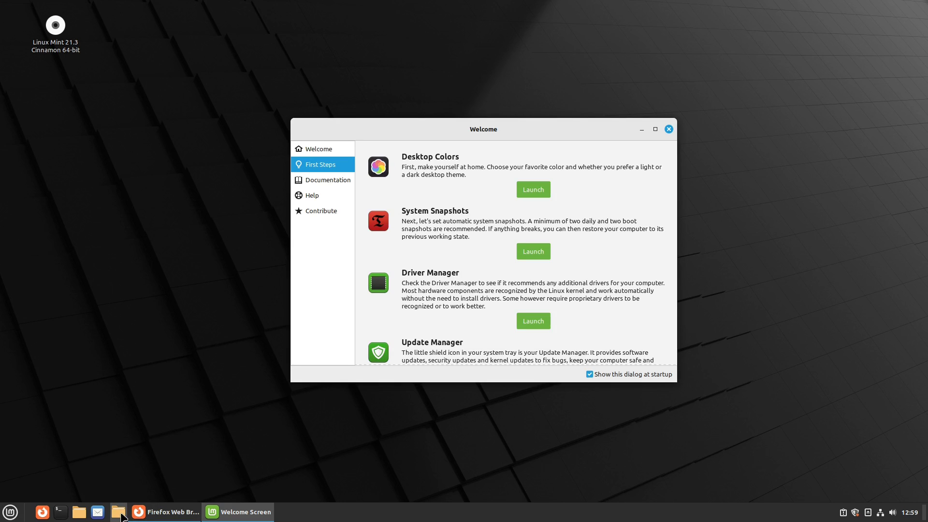
right_click(121, 515)
click(112, 490)
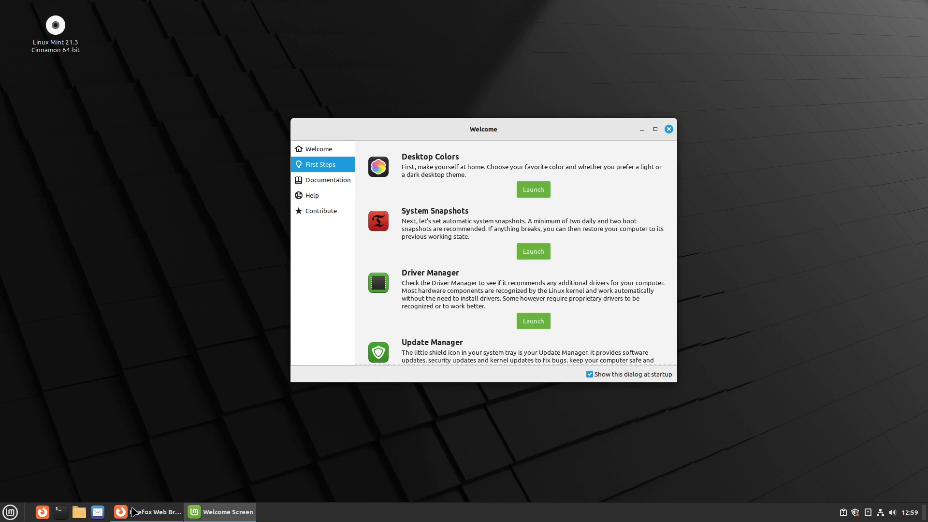
right_click(128, 515)
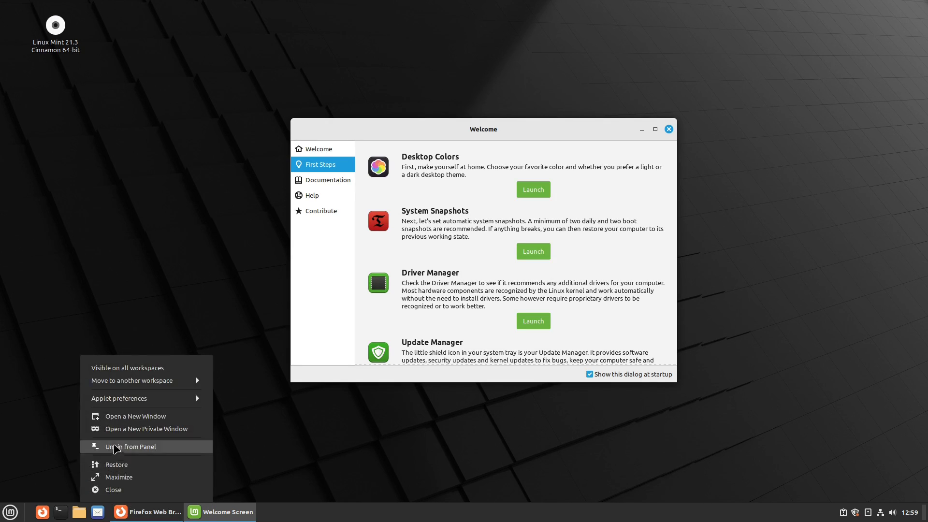
click(129, 446)
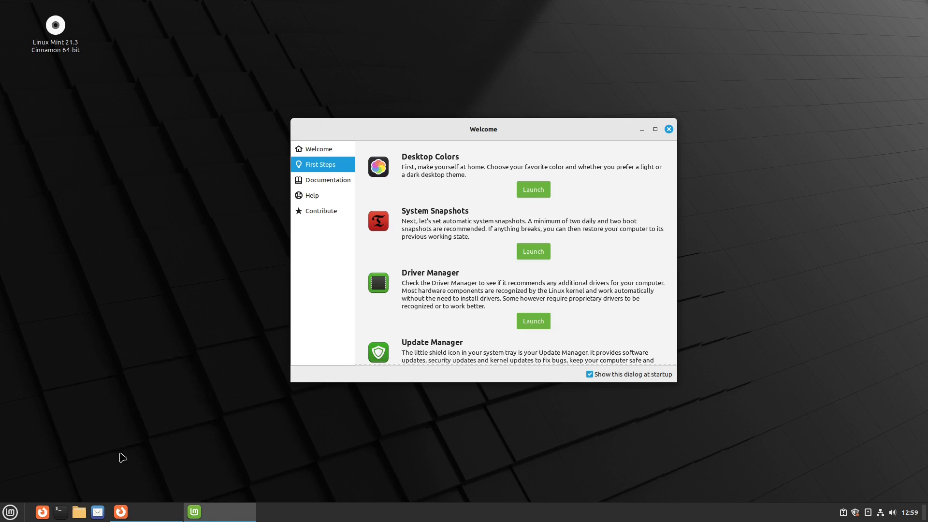
click(668, 129)
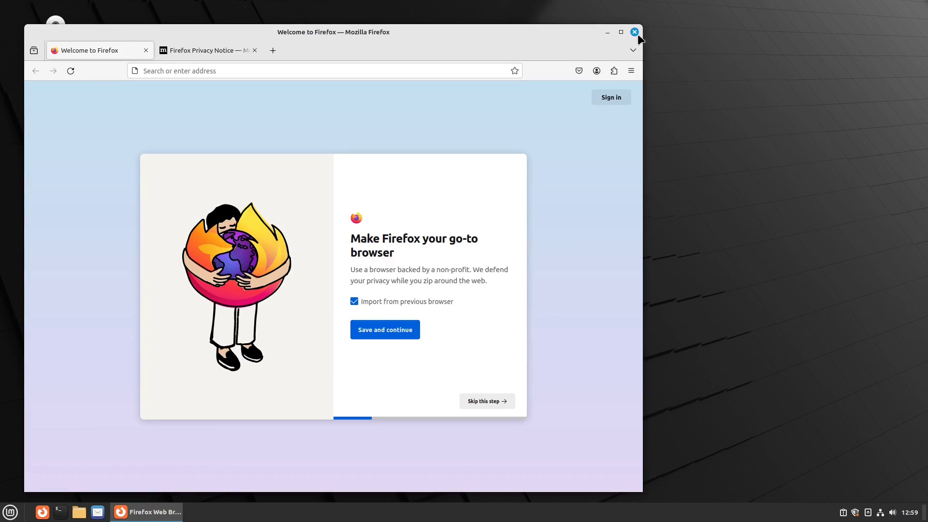
Close Firefox, relaunch it, minimize and restore it, then close the front Firefox window.
click(634, 32)
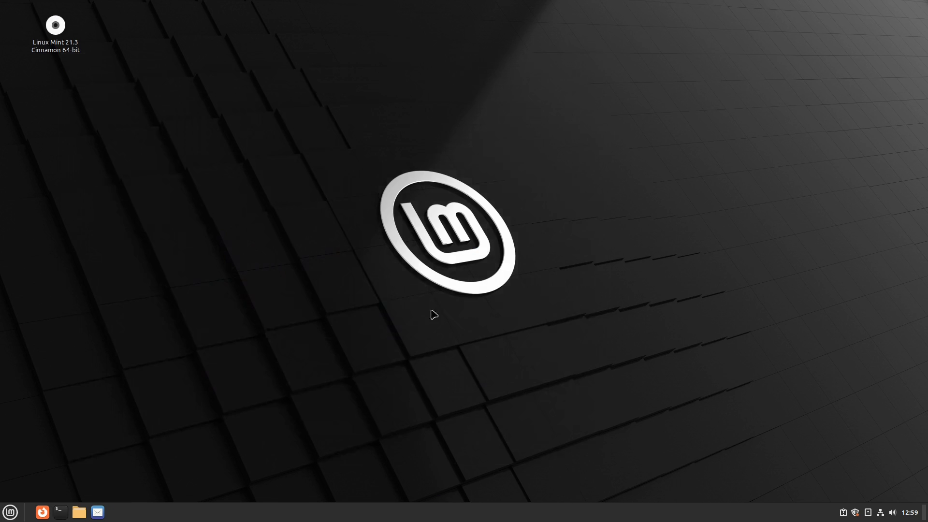
click(43, 511)
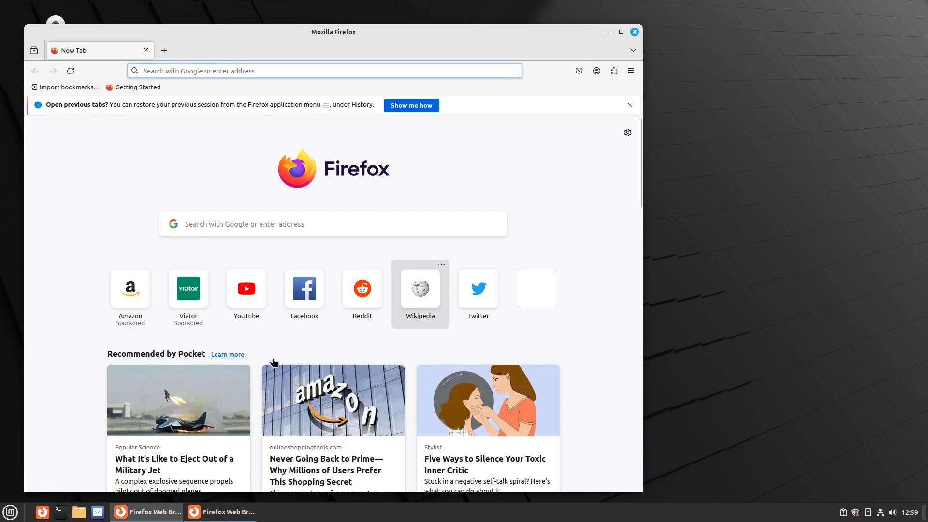
click(206, 517)
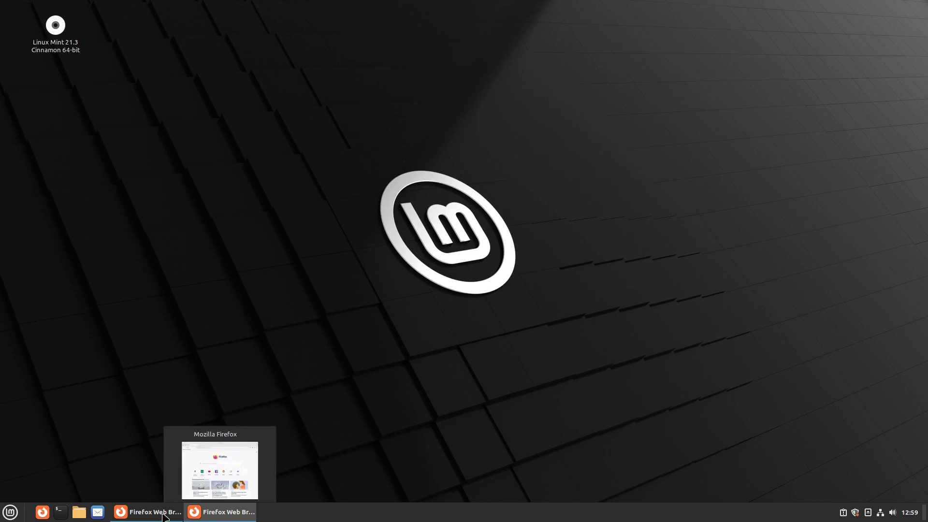
click(209, 517)
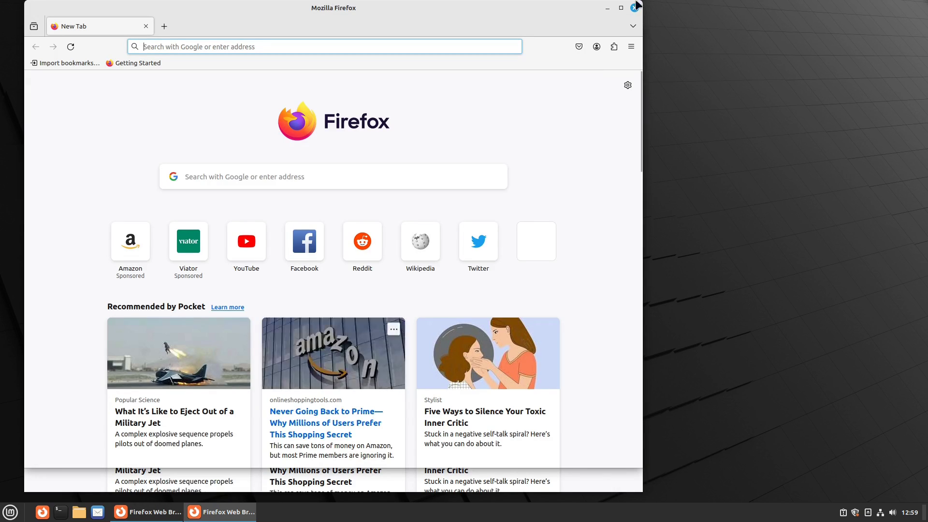
click(634, 8)
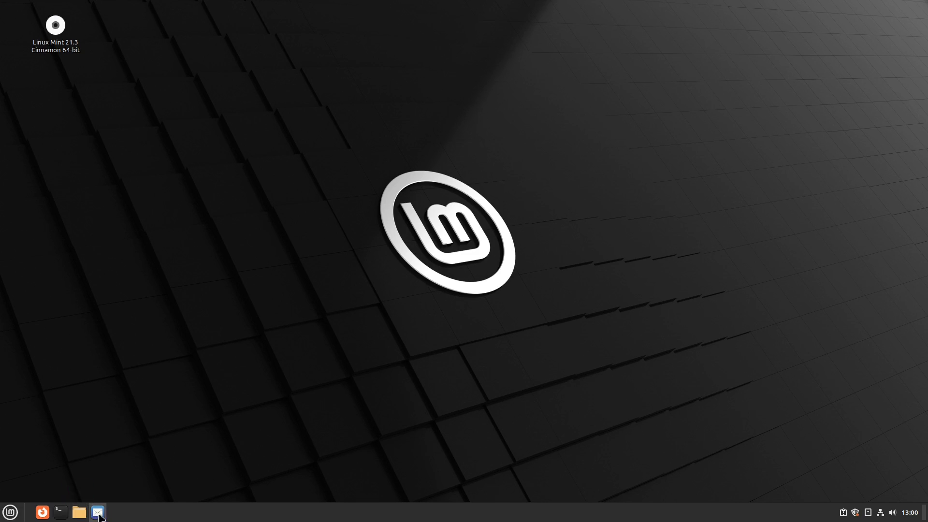
Launch Firefox again and expand Applet preferences in its taskbar button's menu.
click(46, 515)
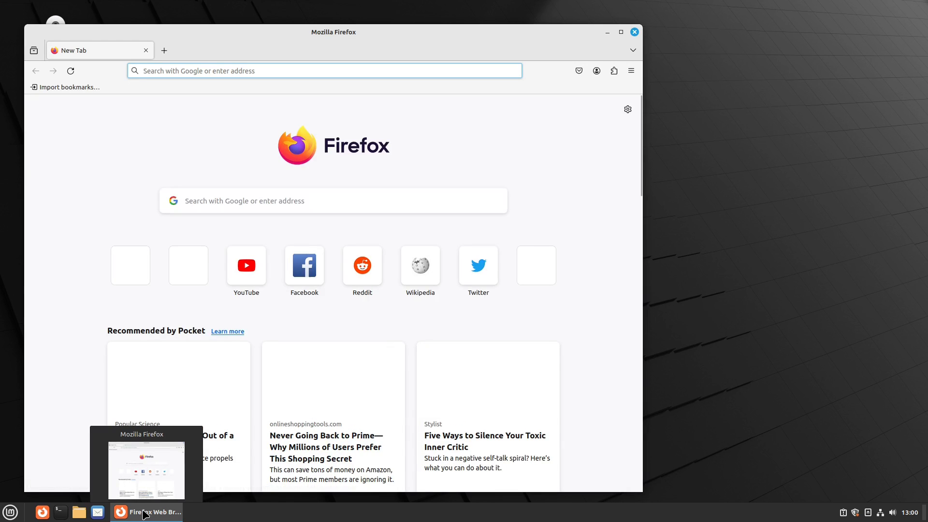
right_click(164, 515)
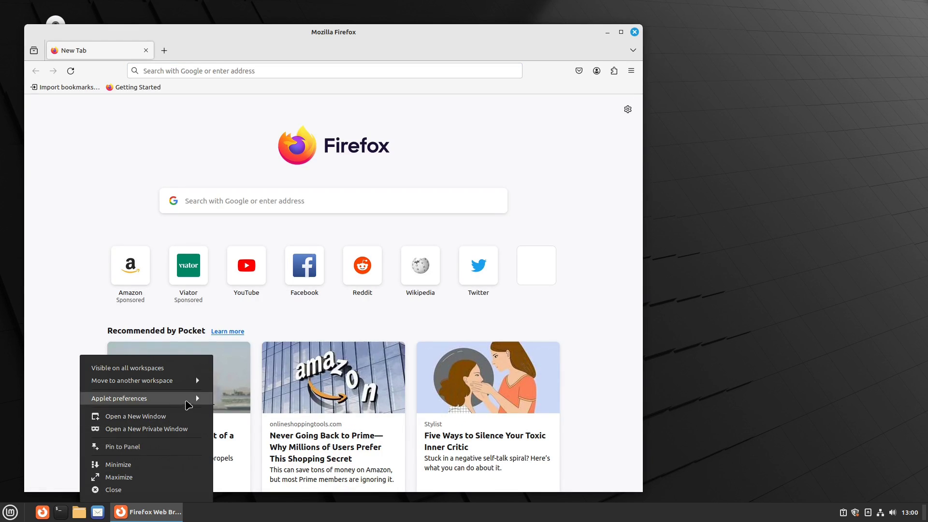
click(186, 401)
Open the window list configuration, browse its settings tabs, and move the window aside.
click(133, 389)
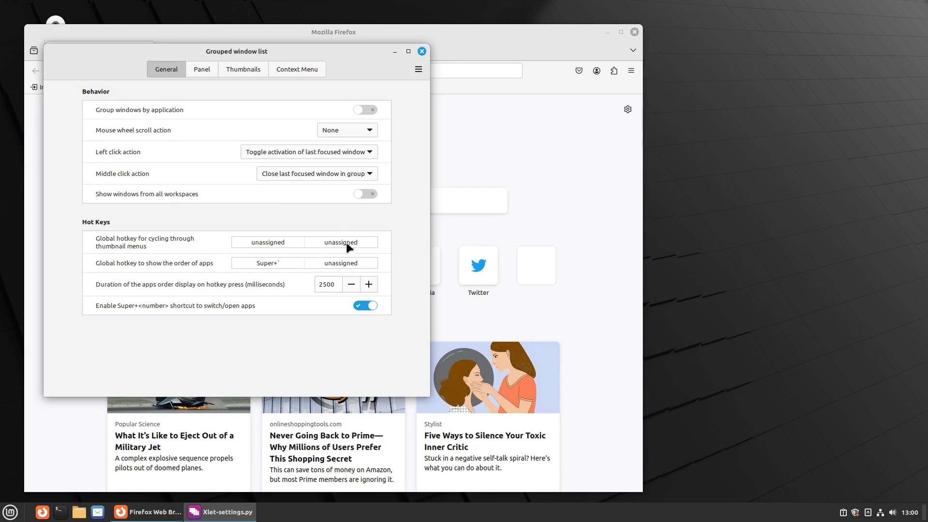
click(210, 69)
click(231, 68)
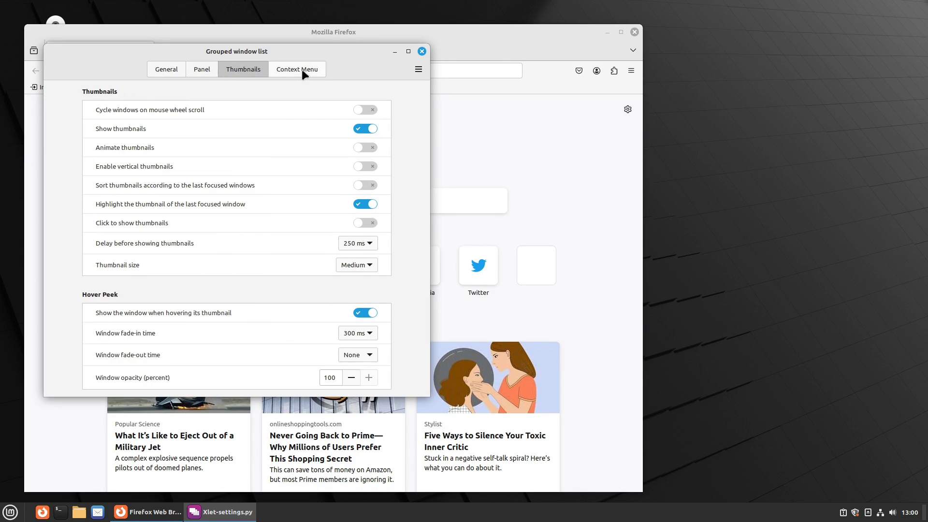
click(202, 72)
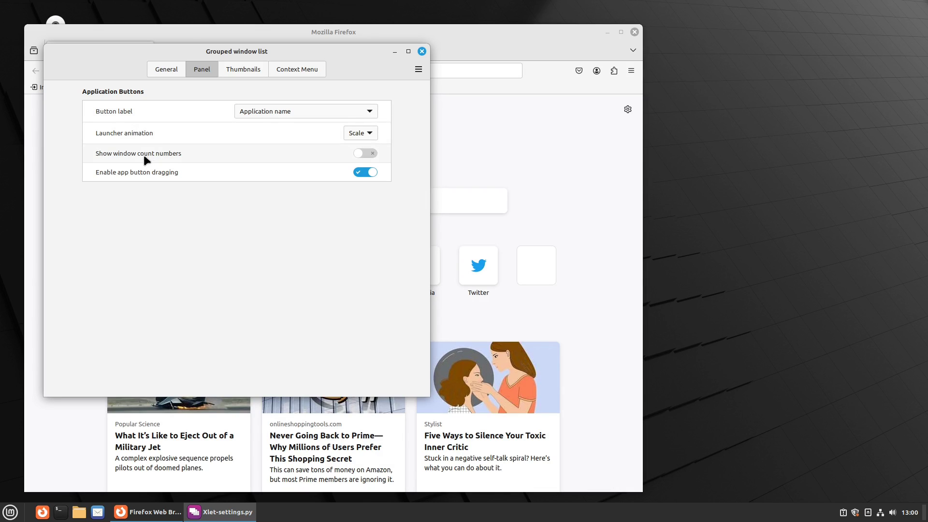
click(240, 67)
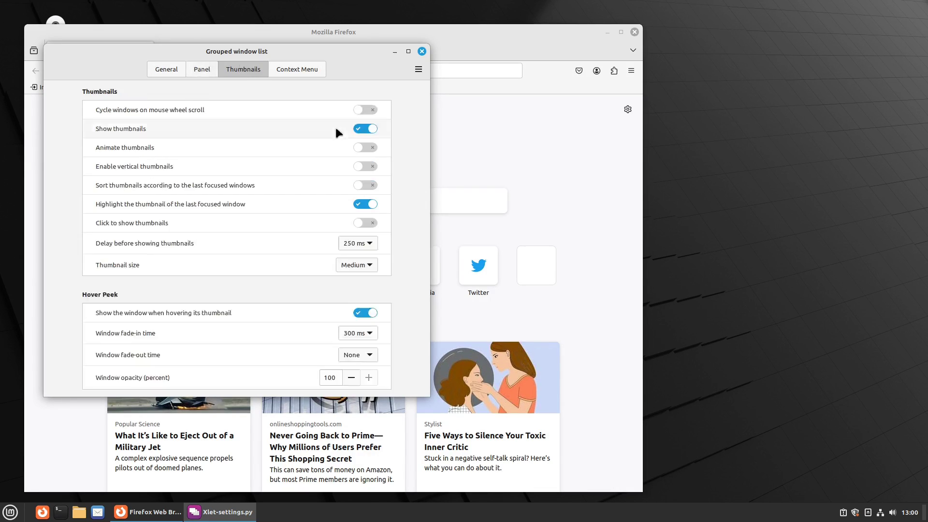
drag(236, 51, 693, 69)
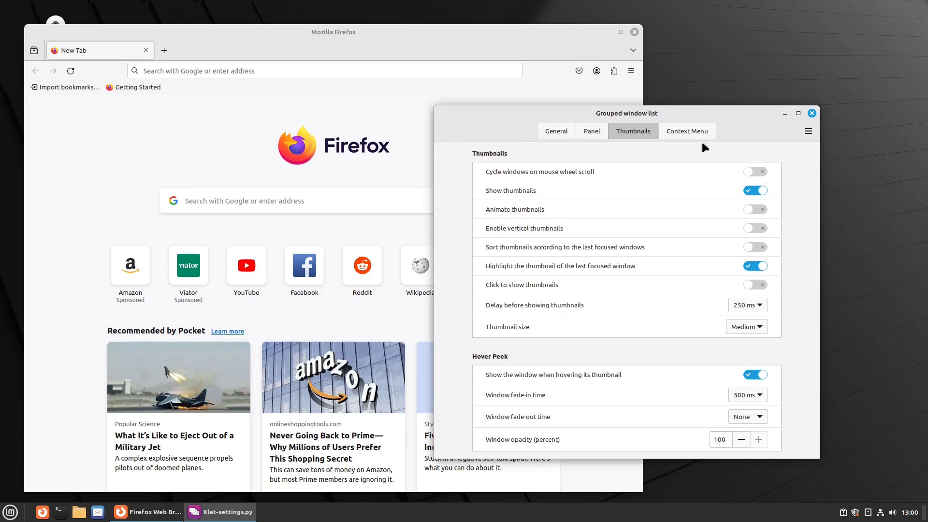
Switch Show thumbnails off and back on, and set Thumbnail size to Small.
click(756, 192)
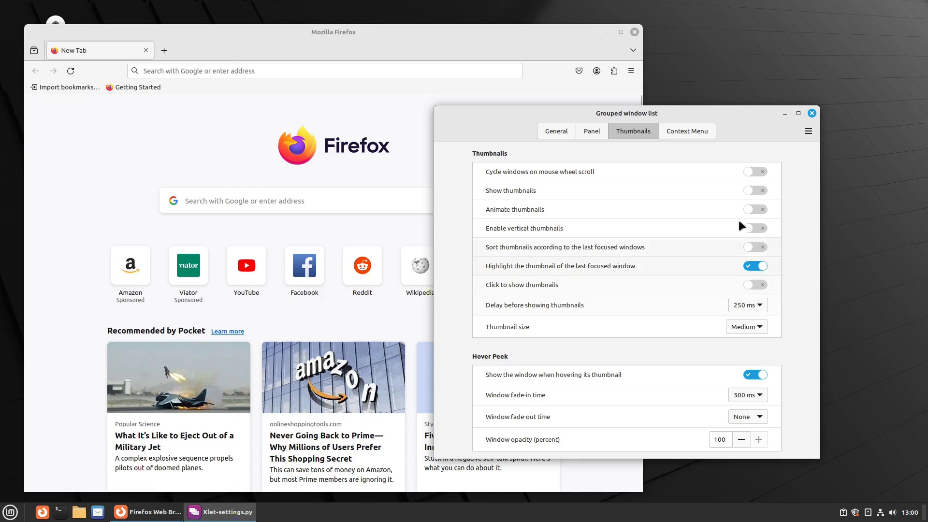
click(755, 189)
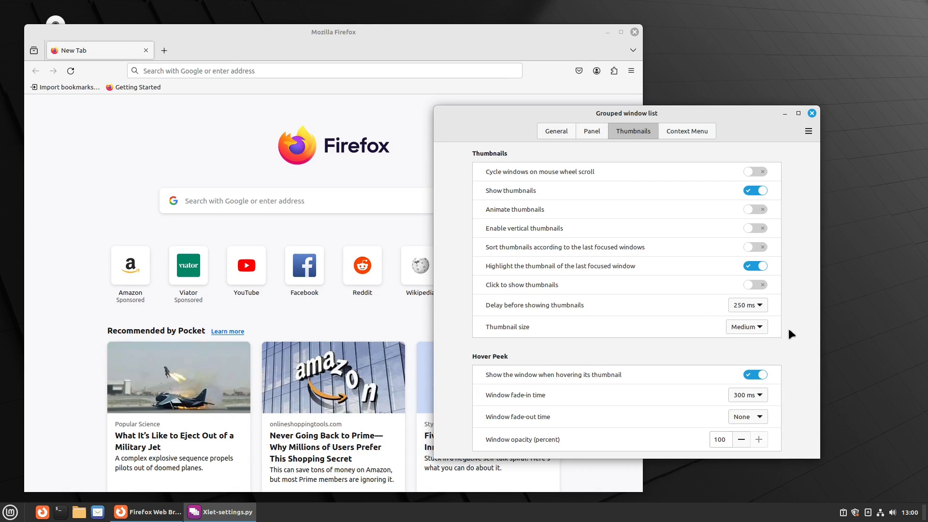
click(753, 326)
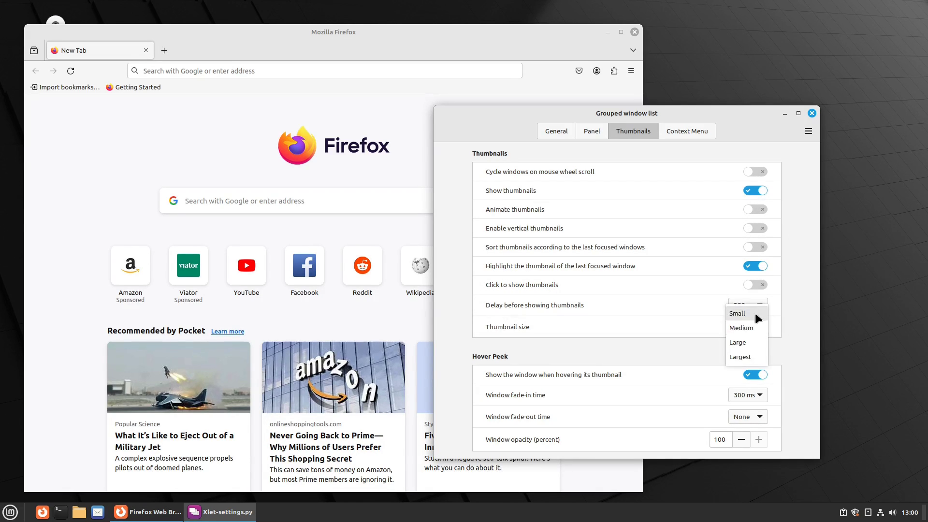
click(754, 312)
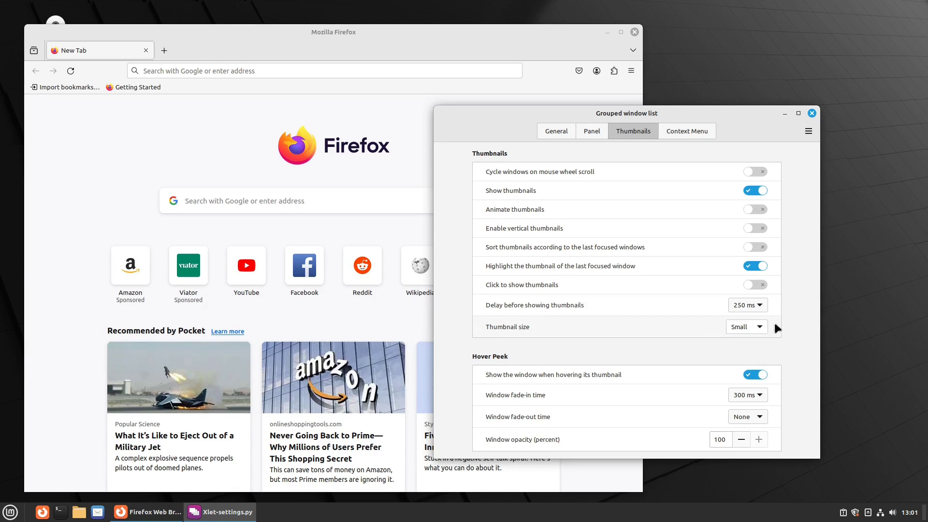
Try the Largest thumbnail size and preview it on the taskbar.
click(759, 329)
click(741, 373)
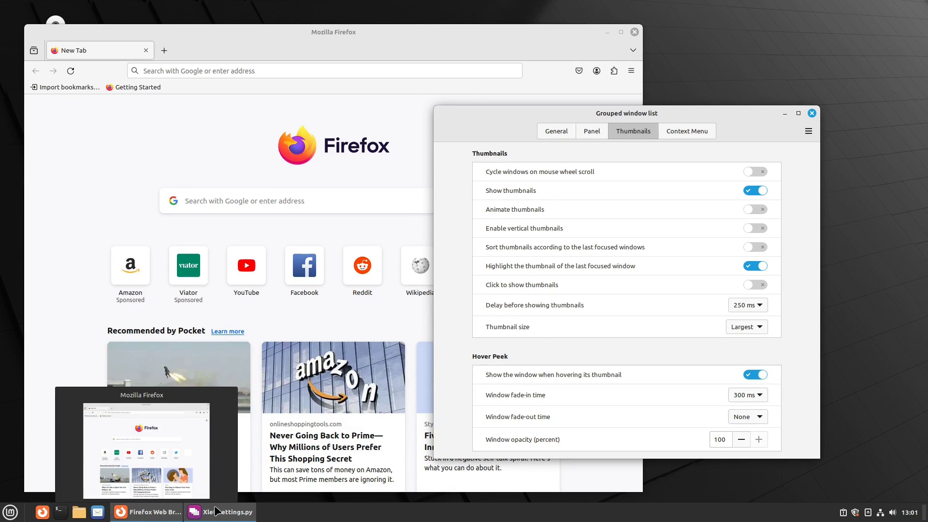
mouse_move(220, 511)
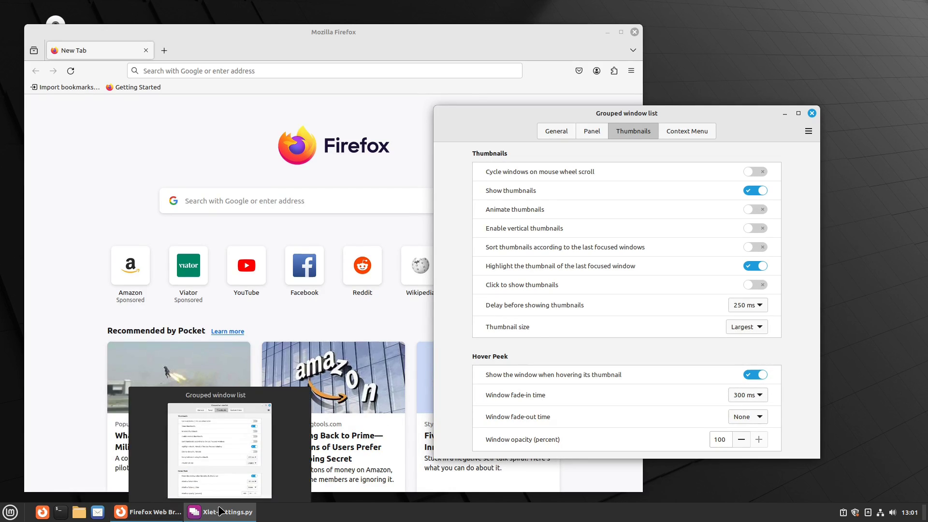
Set the thumbnail size to Medium and check the Firefox and settings-window previews.
click(752, 329)
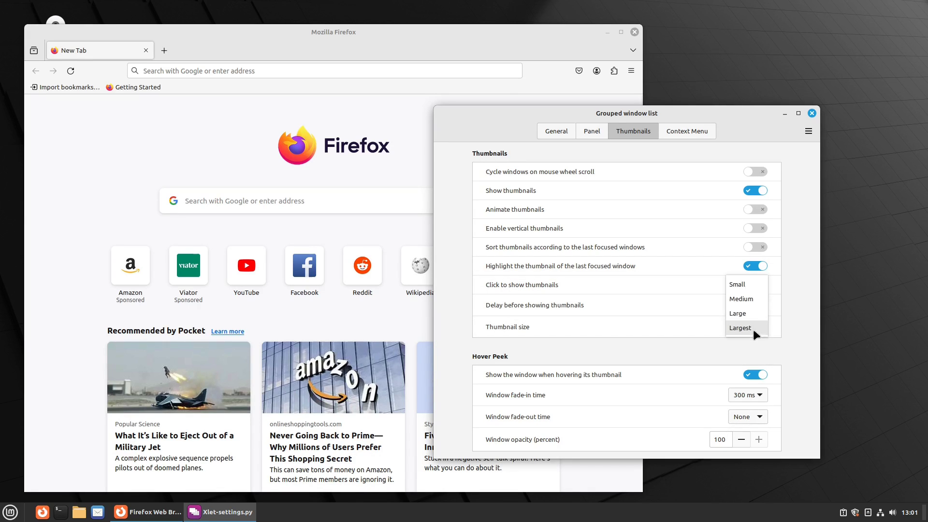
click(749, 298)
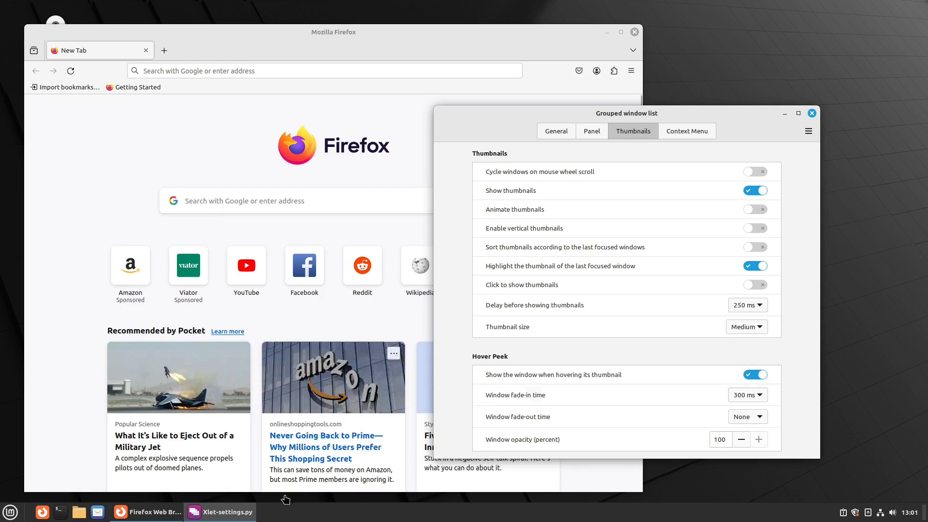
mouse_move(155, 518)
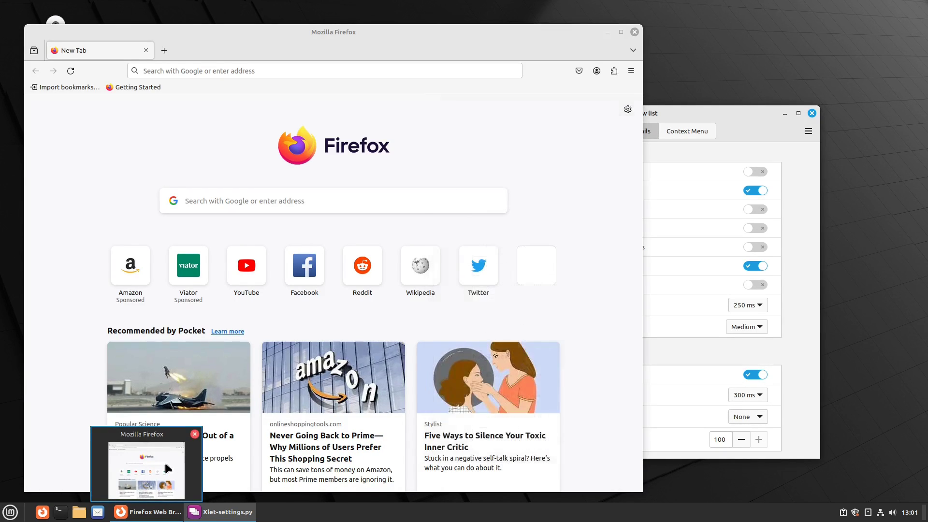
mouse_move(219, 512)
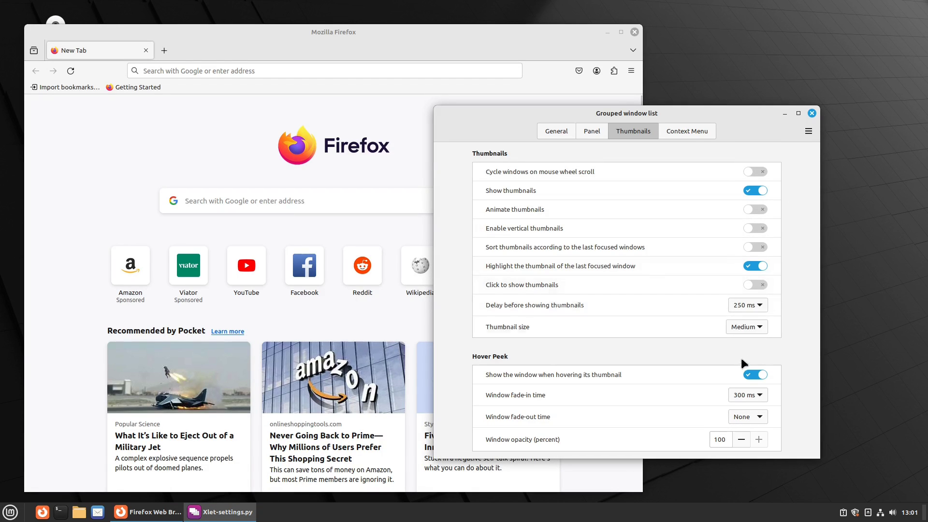
Review the Context Menu and General tabs, start a thumbnail-cycling hotkey, then close the settings.
click(702, 133)
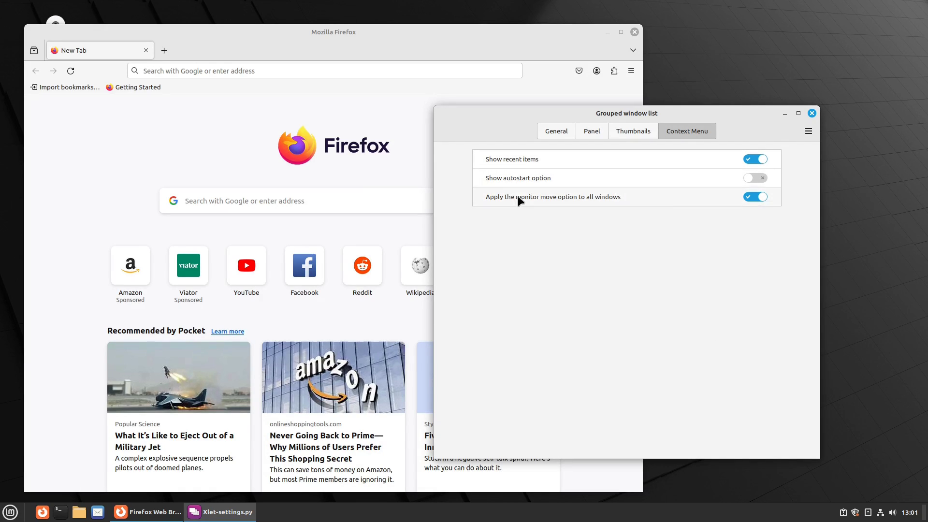
click(557, 130)
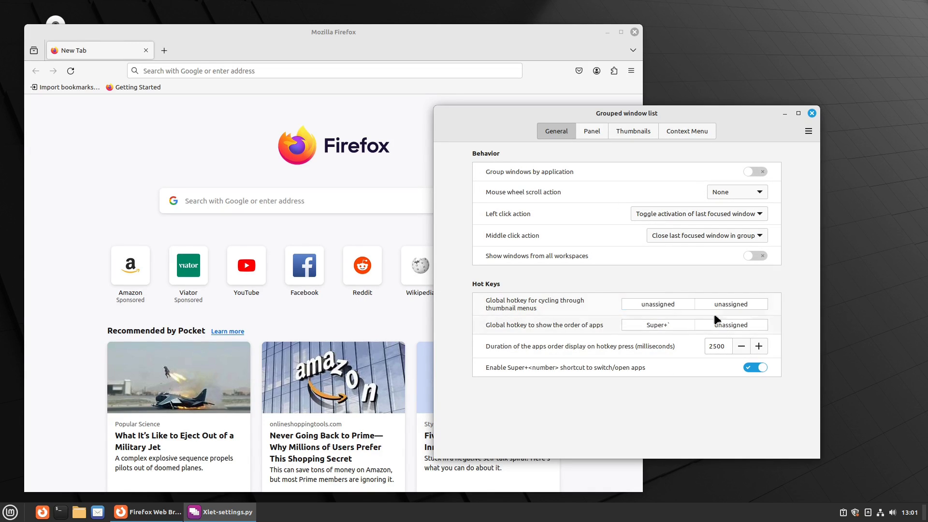
click(669, 308)
click(811, 113)
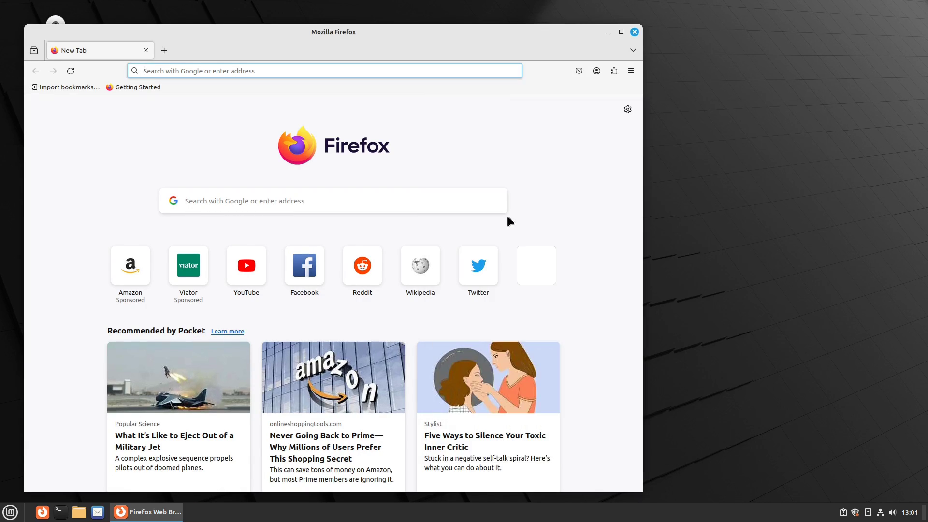
Close Firefox, open Applets from the panel's context menu, and dismiss Update Manager.
click(634, 32)
right_click(473, 516)
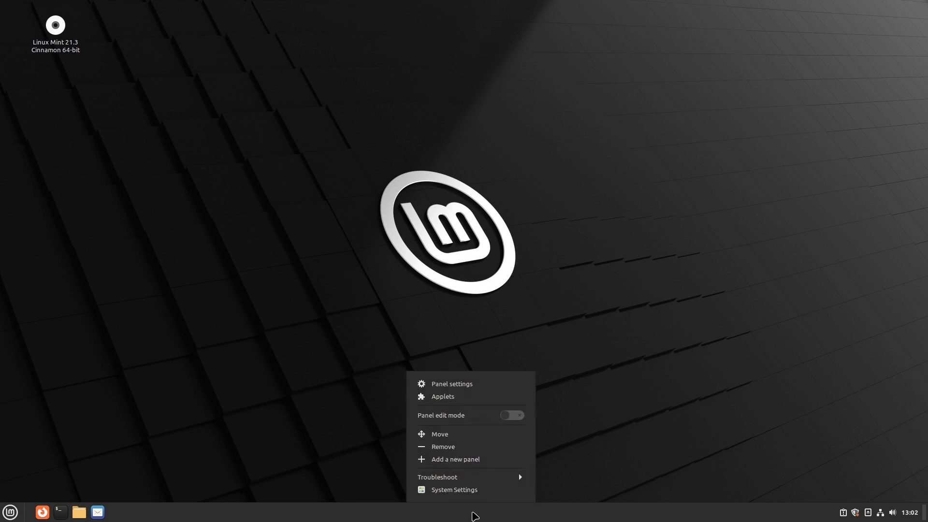
click(446, 397)
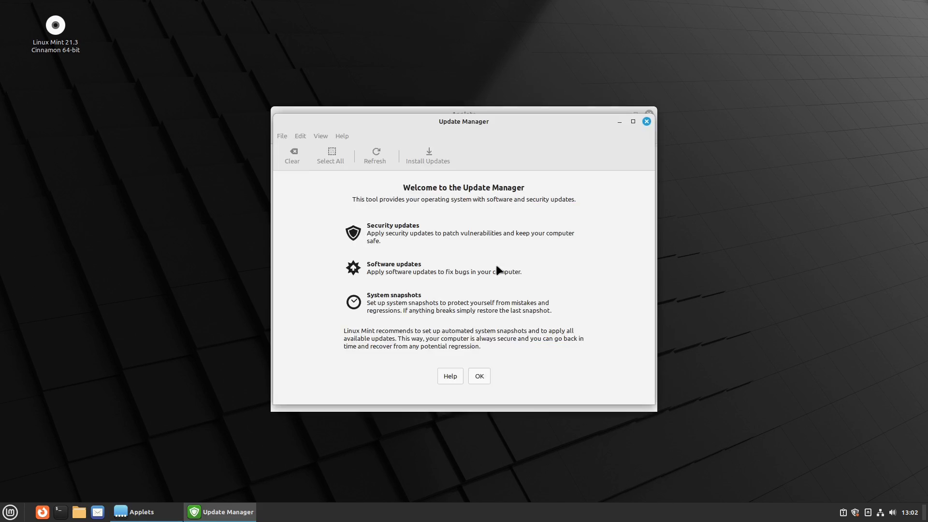
click(645, 121)
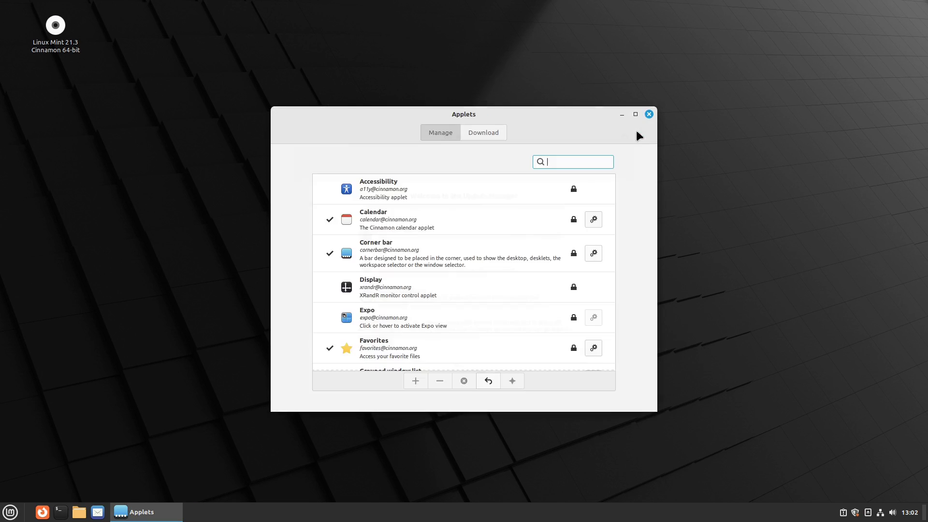
Open the Grouped window list applet's settings, review each tab, and close it.
scroll(443, 246, down, 1)
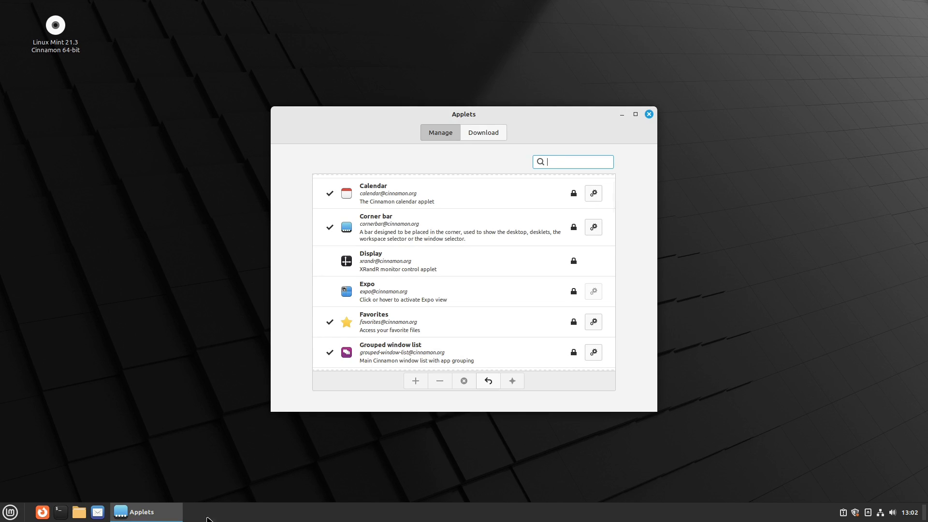
click(594, 354)
click(594, 353)
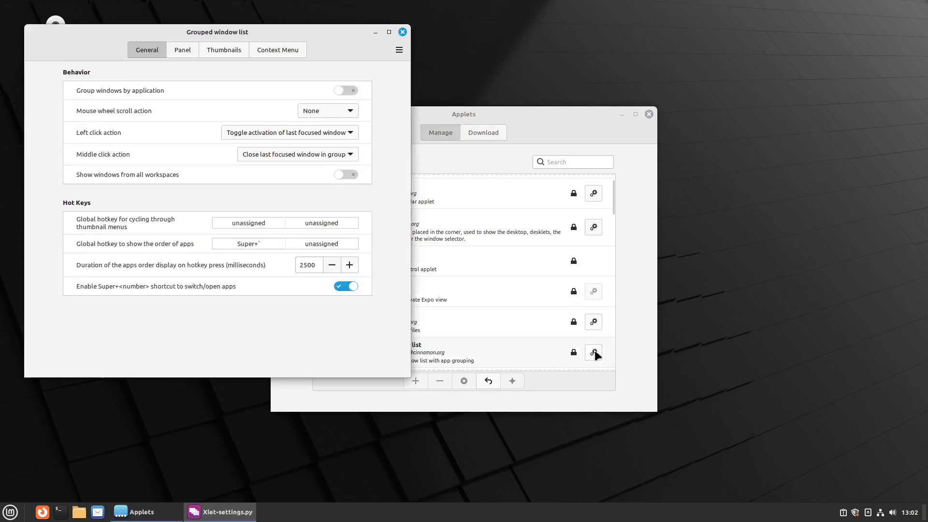
click(186, 47)
click(222, 48)
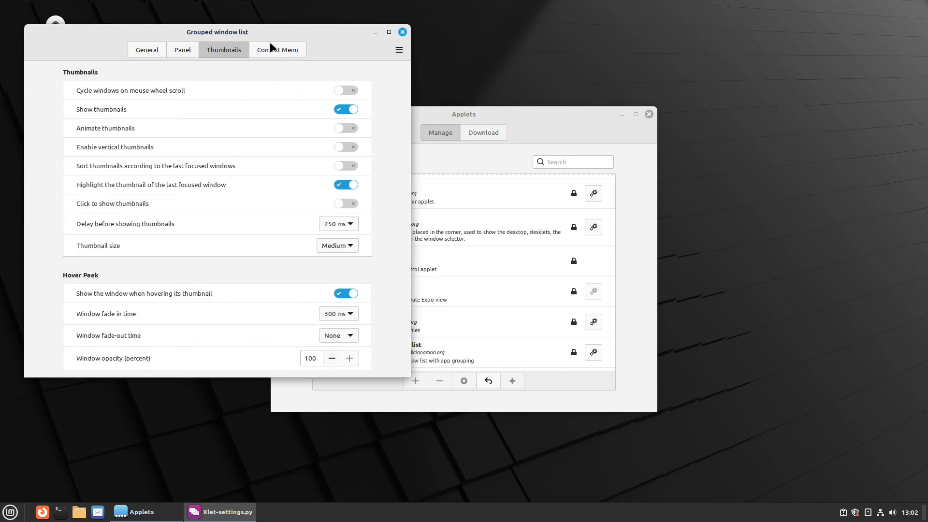
click(270, 46)
click(157, 56)
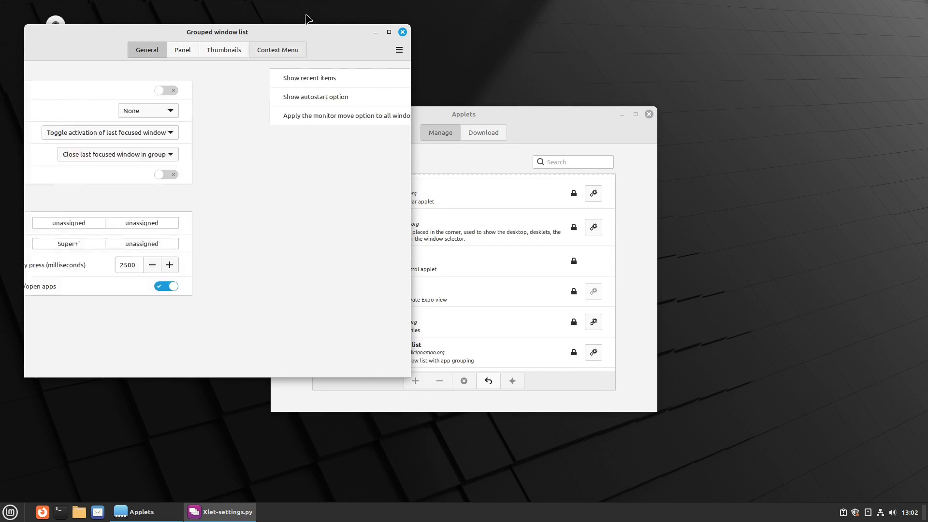
click(401, 33)
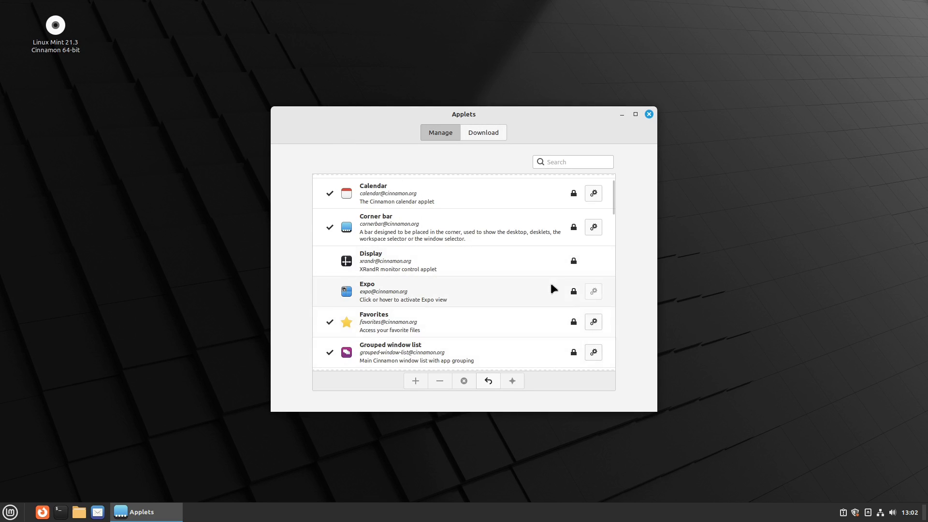
Close the Applets manager and add Drawing from the menu's Graphics category to the panel.
click(648, 114)
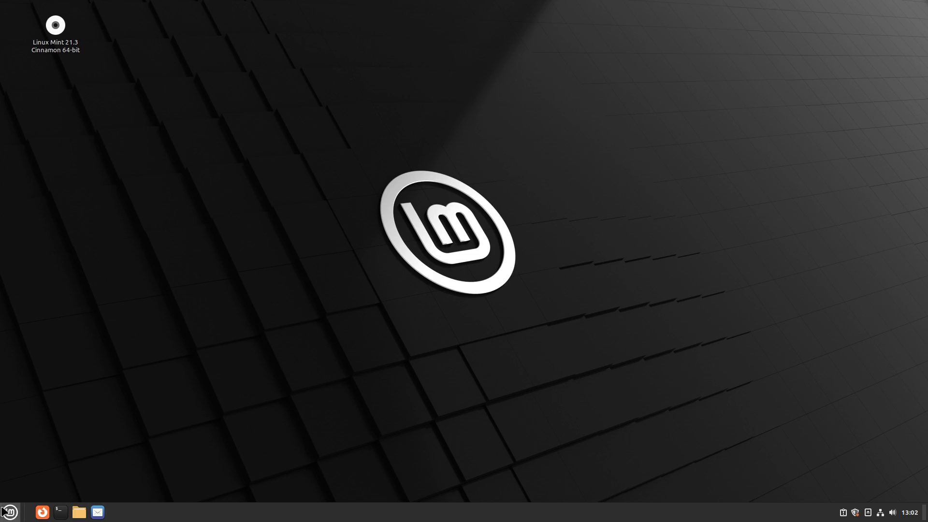
click(41, 512)
click(10, 512)
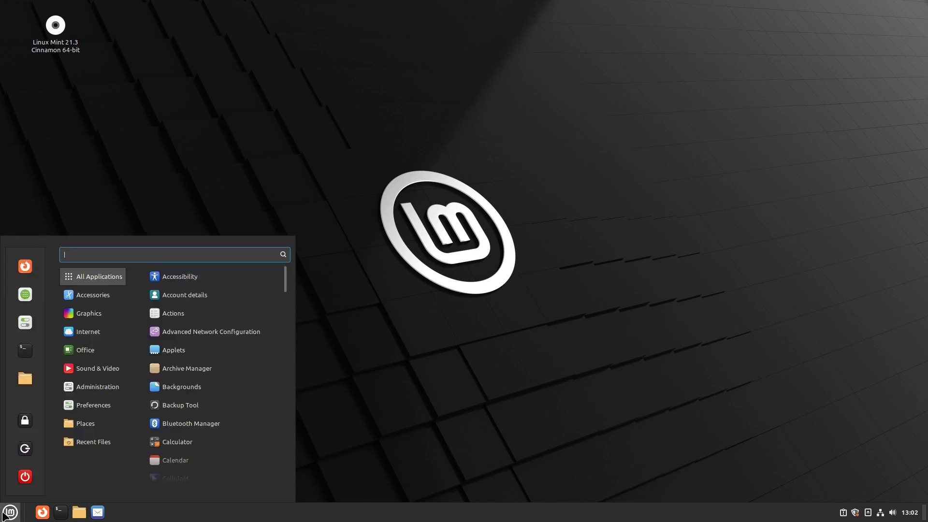
mouse_move(91, 322)
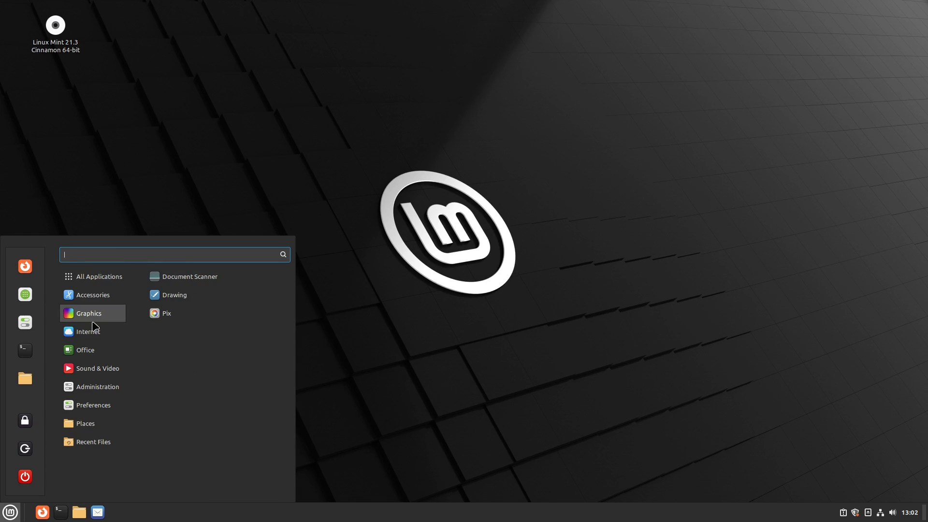
right_click(167, 296)
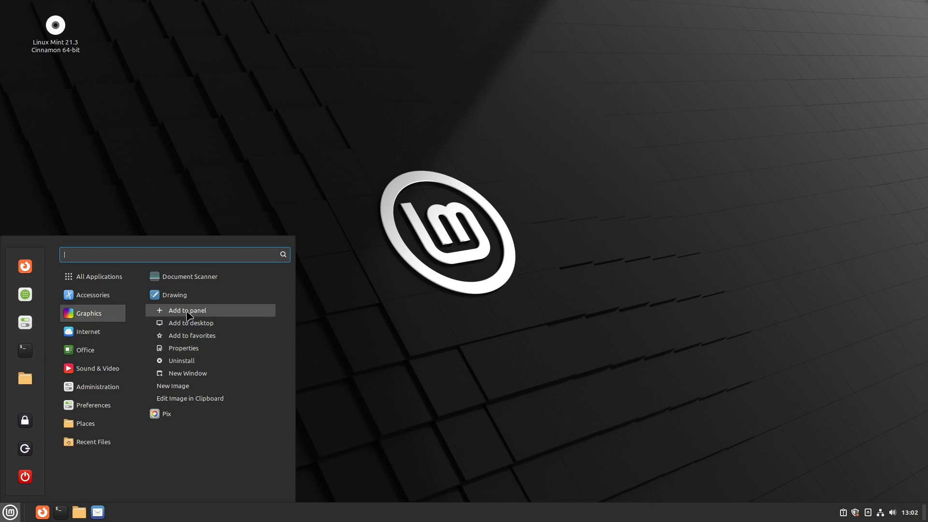
click(189, 312)
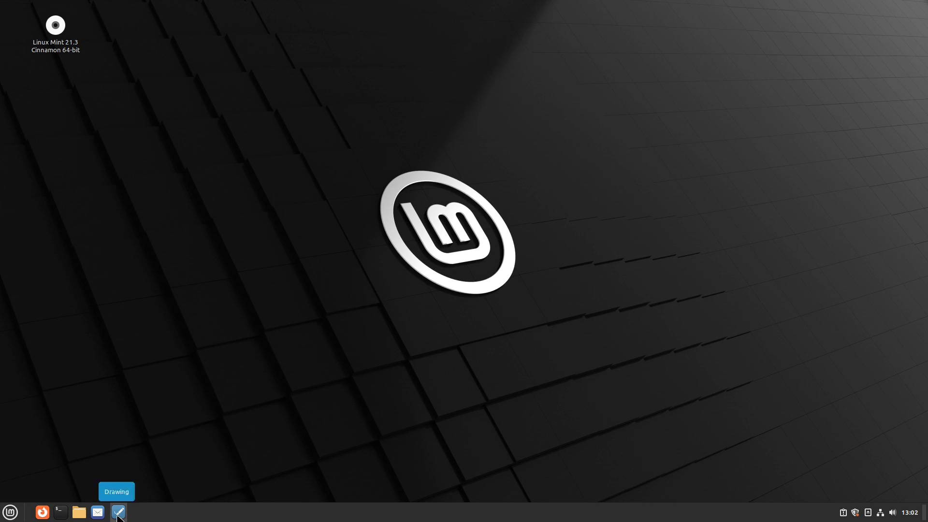
Launch Drawing, decline the help prompt, unpin it from the panel, and close its window.
click(119, 511)
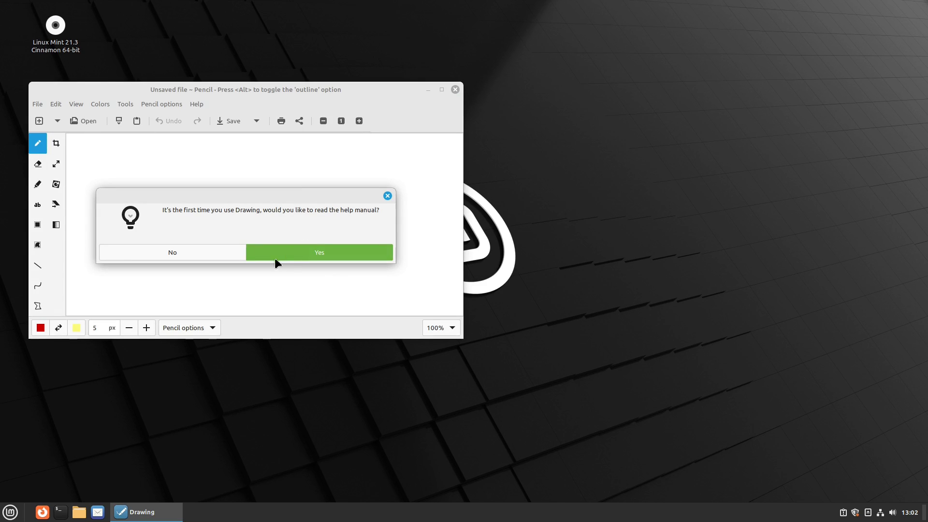
click(222, 251)
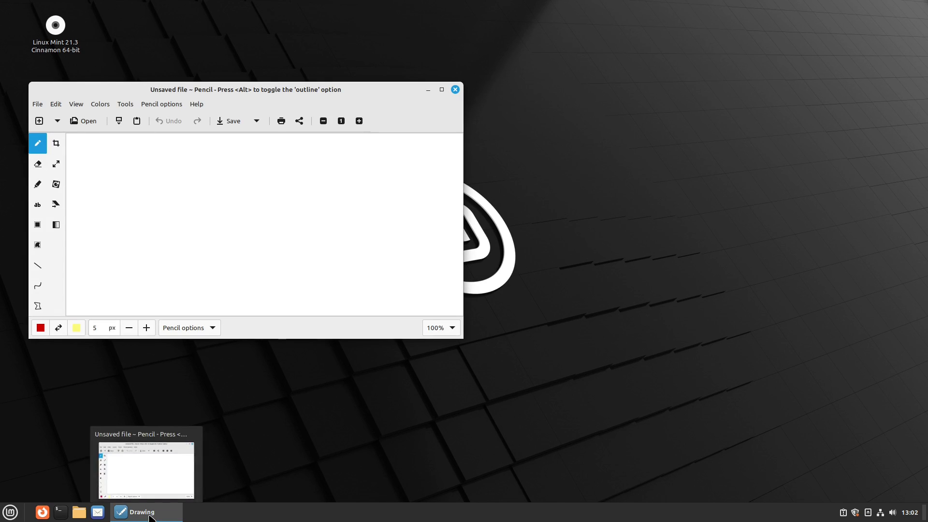
right_click(150, 516)
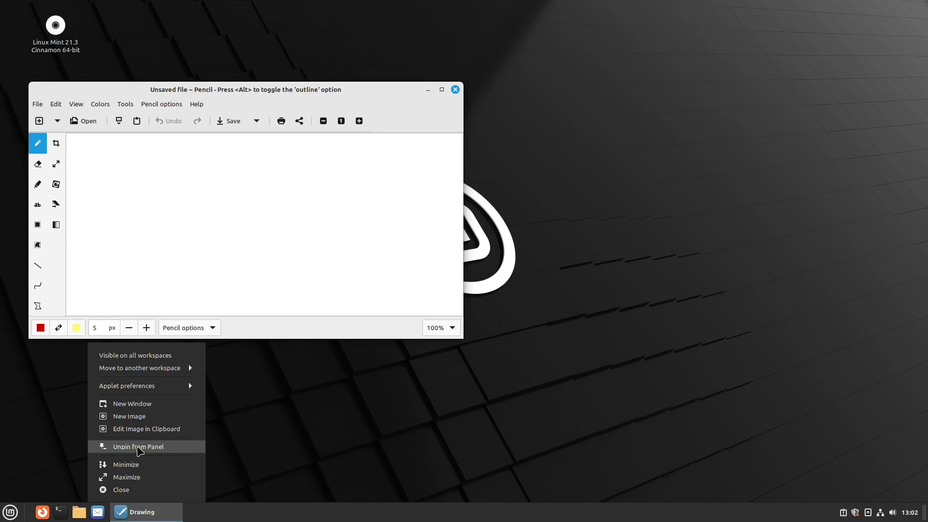
click(139, 446)
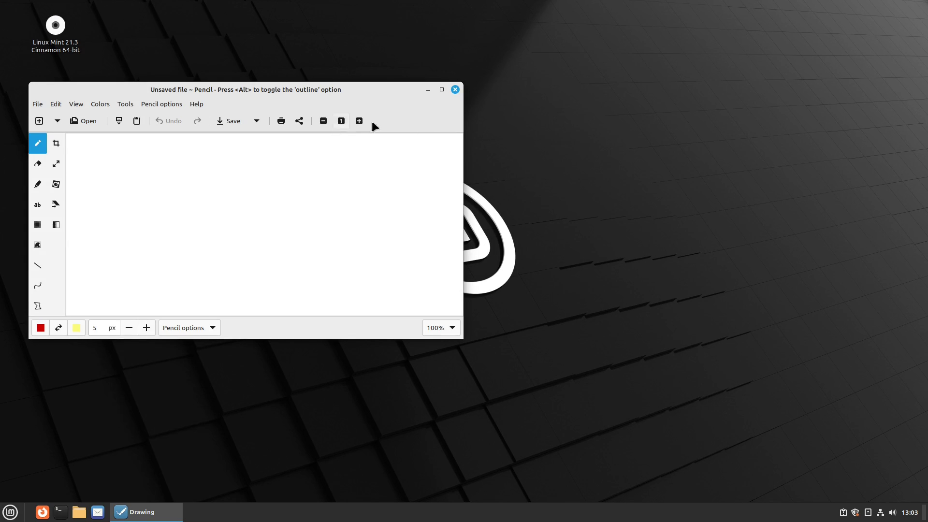
click(455, 90)
Drag the LibreOffice Calc launcher from the applications menu onto the panel.
click(10, 512)
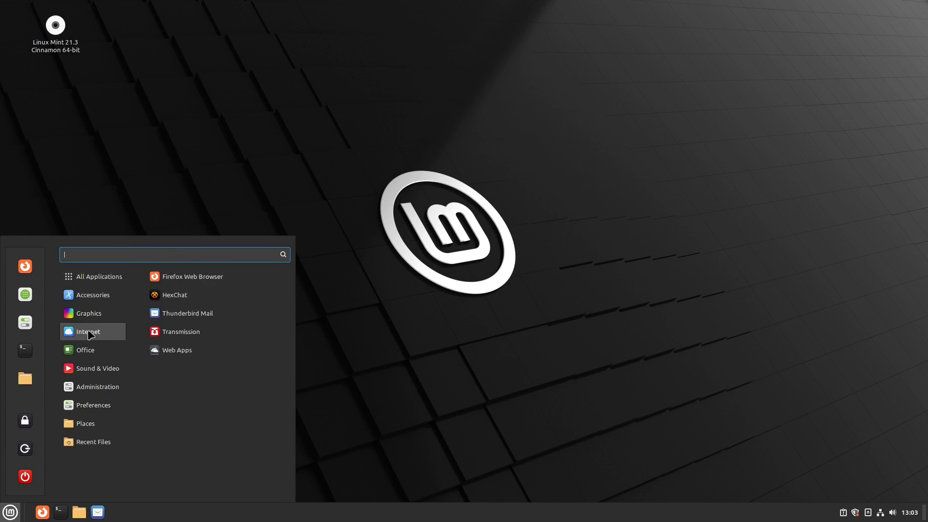
mouse_move(99, 356)
drag(182, 350, 201, 336)
click(399, 334)
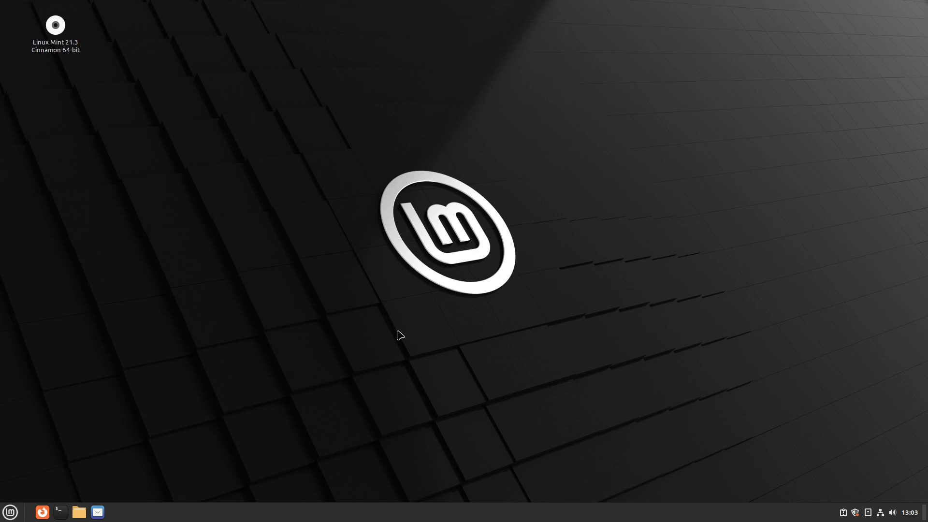